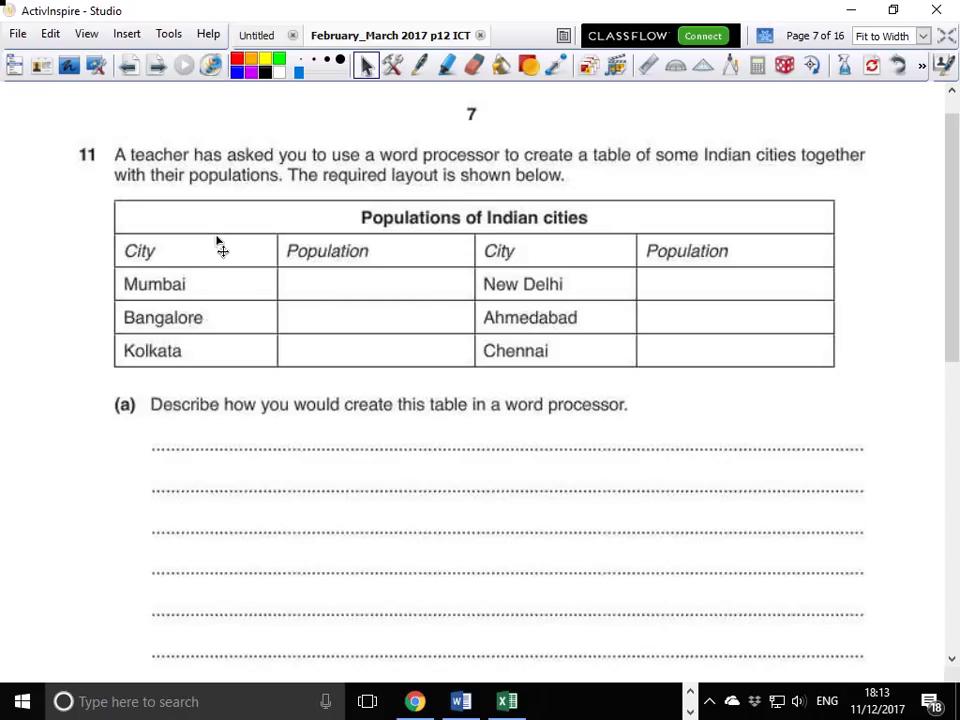
Dismiss the Tools list without choosing anything, then select the Pen for freehand writing.
click(393, 66)
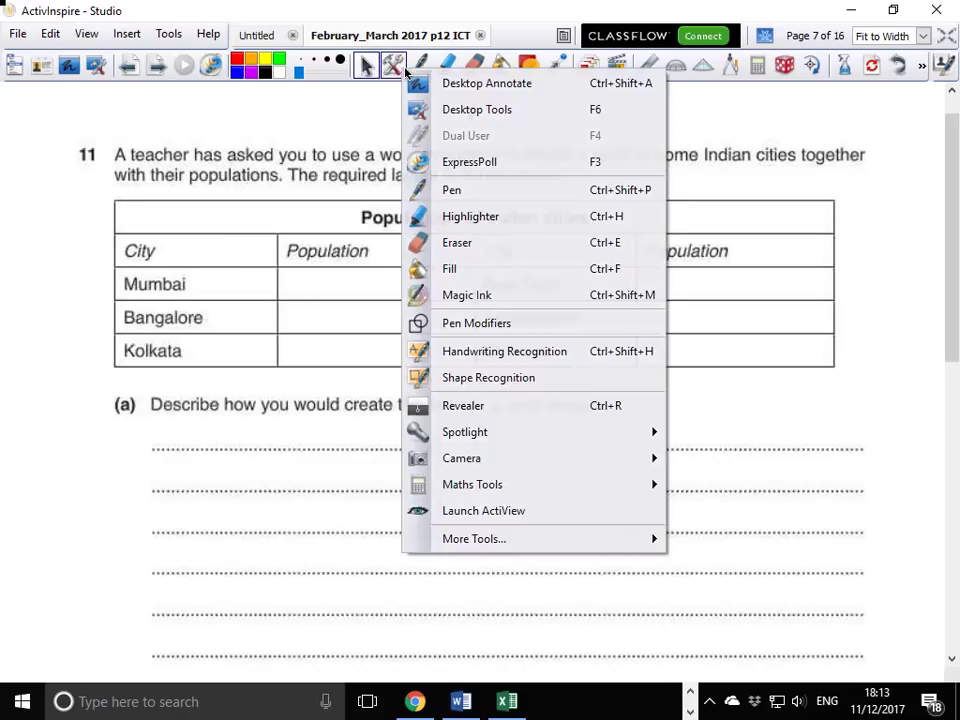
click(404, 61)
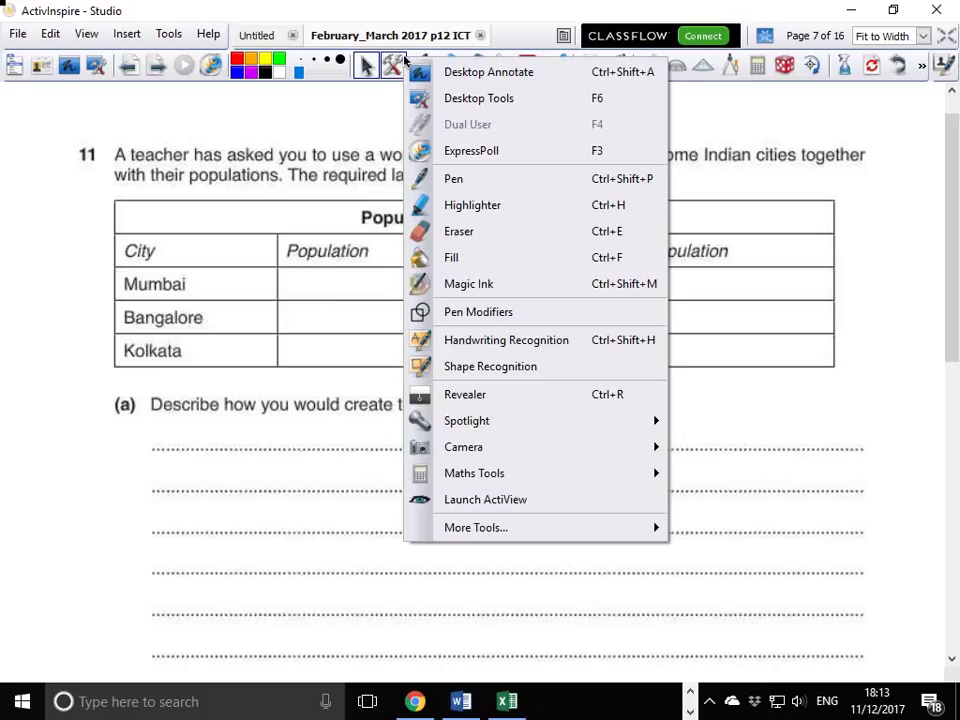
click(5, 143)
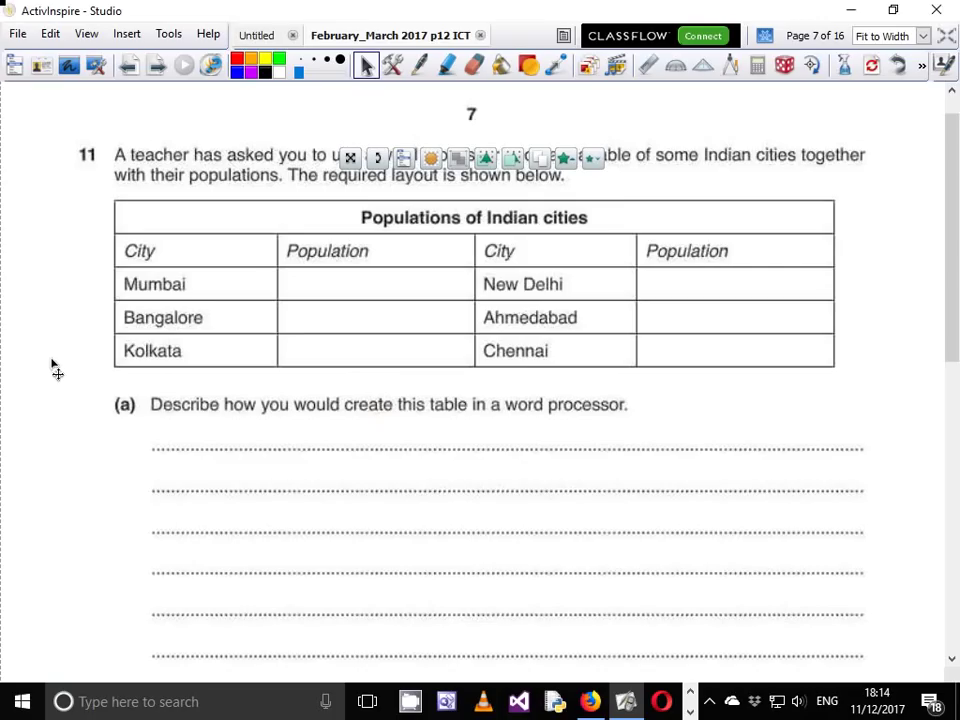
click(420, 66)
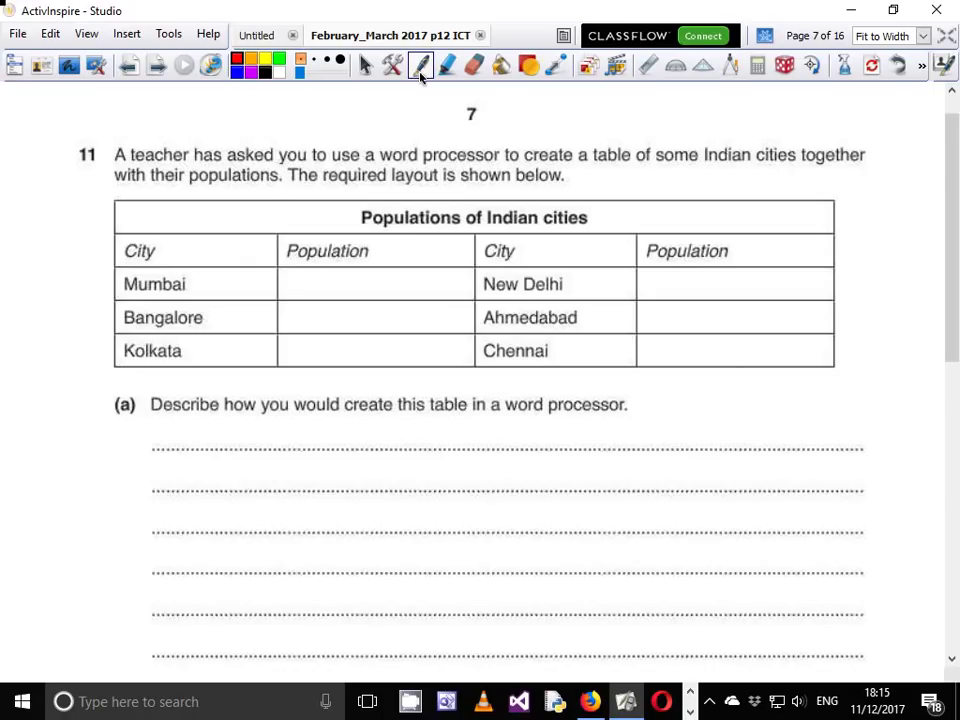
Number the table's rows 1–5 in red and write R=5 beside them.
mouse_move(10, 282)
mouse_down()
mouse_move(10, 326)
mouse_move(30, 326)
mouse_move(52, 305)
mouse_up()
drag(34, 318, 52, 318)
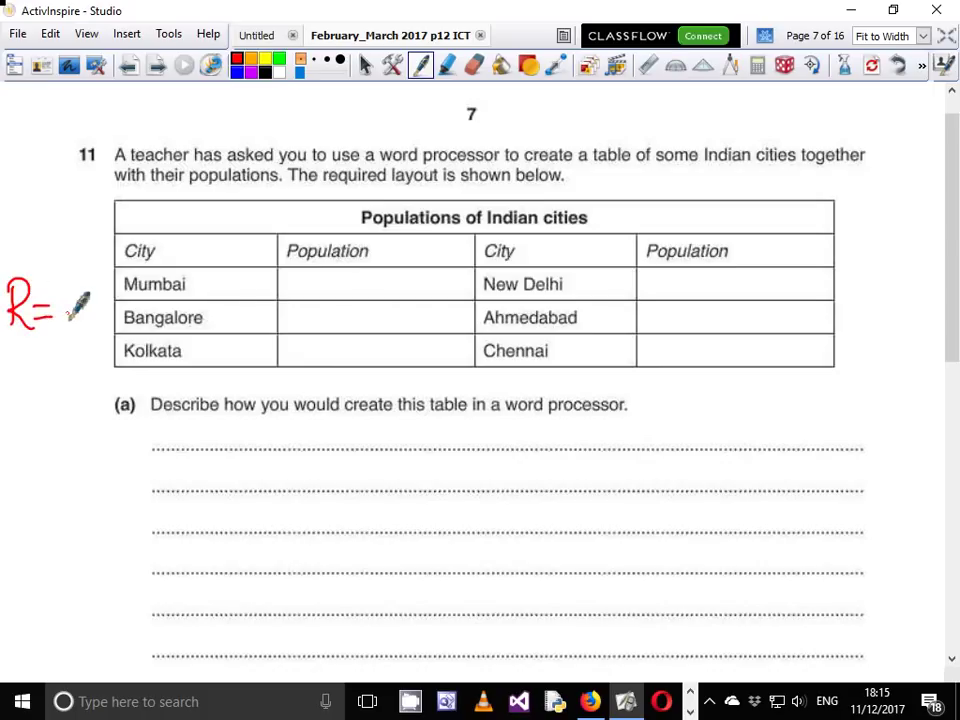
drag(96, 207, 107, 259)
mouse_move(93, 286)
mouse_down()
mouse_move(105, 287)
mouse_move(94, 366)
mouse_up()
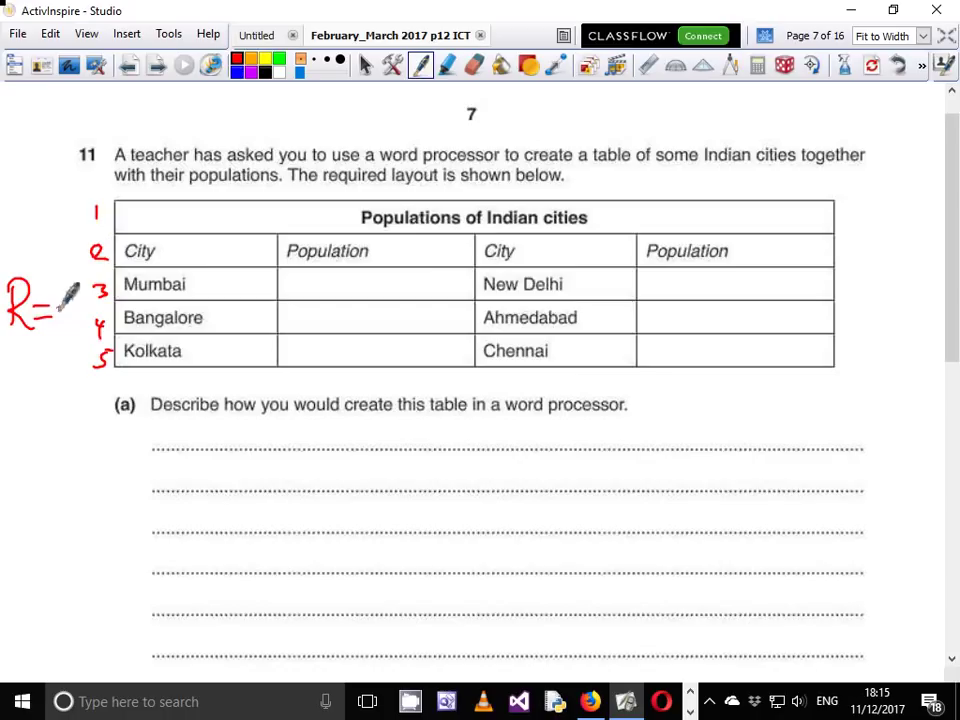
mouse_move(70, 288)
mouse_down()
mouse_move(58, 322)
mouse_move(76, 288)
mouse_up()
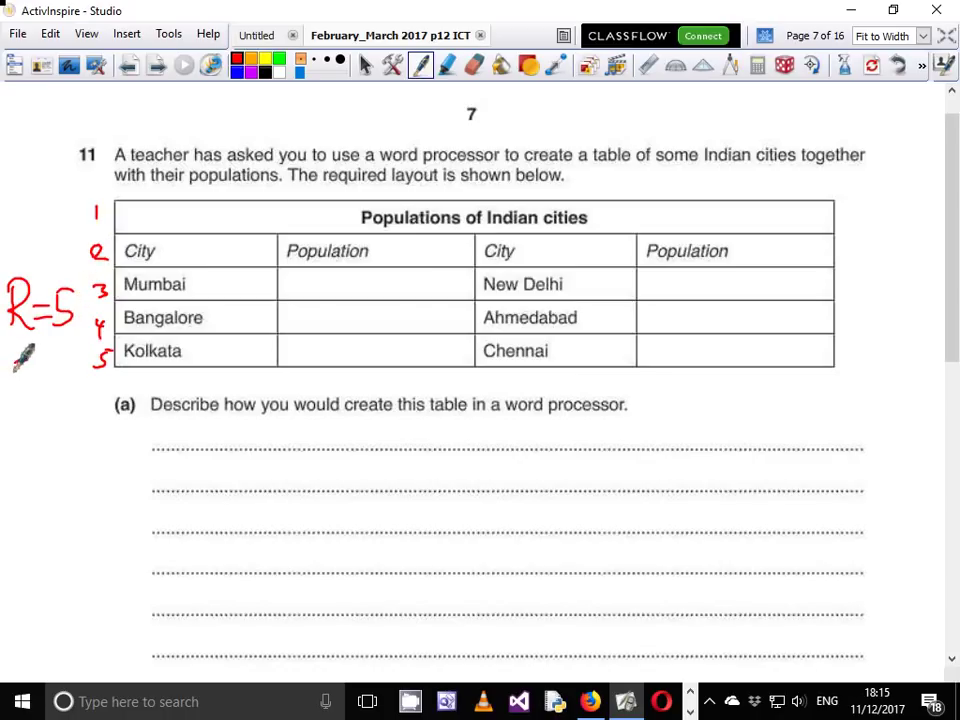
Number columns 1–4, write C=4, and begin answer (a) with 'Insert a table with 5 rows and 5'.
mouse_move(24, 364)
mouse_down()
mouse_move(22, 384)
mouse_move(47, 367)
mouse_up()
drag(31, 380, 48, 379)
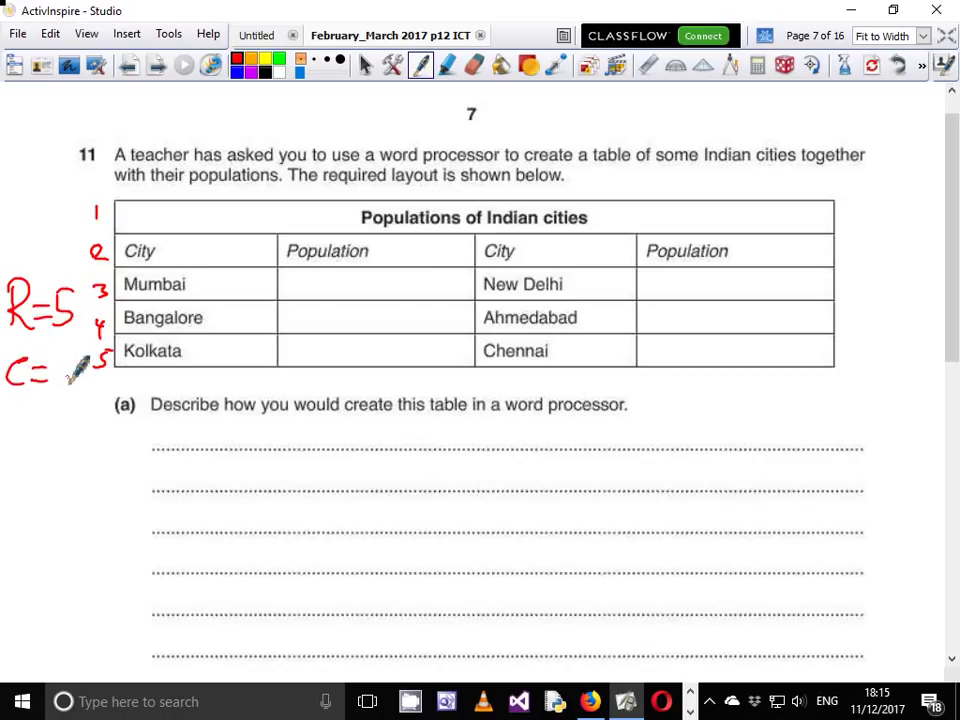
drag(194, 380, 198, 391)
drag(345, 372, 359, 382)
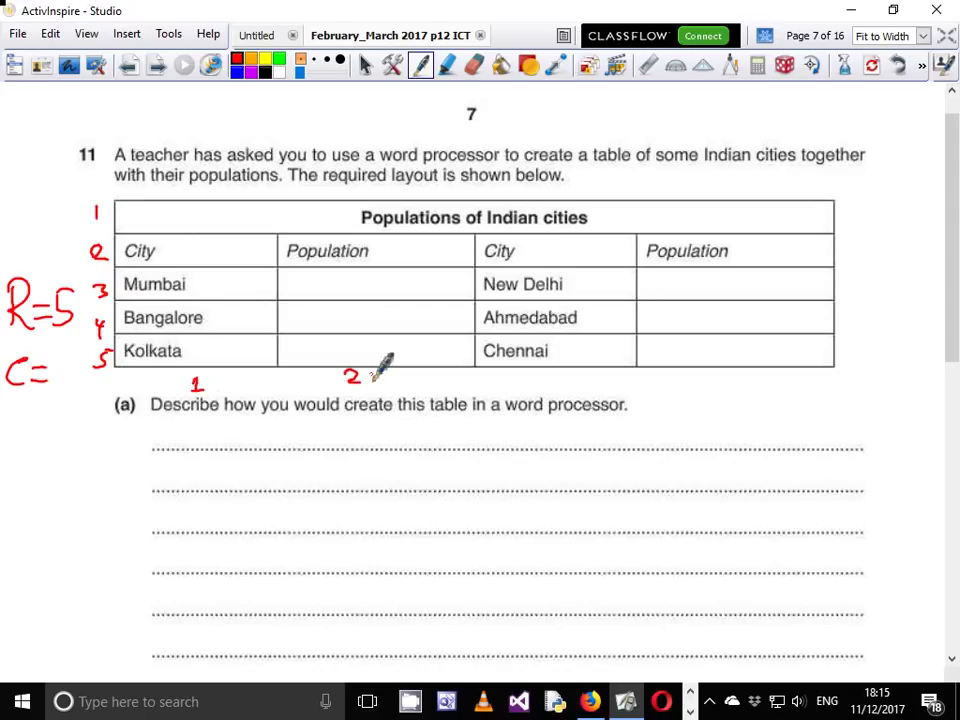
drag(540, 369, 541, 382)
drag(705, 376, 719, 384)
drag(711, 376, 712, 396)
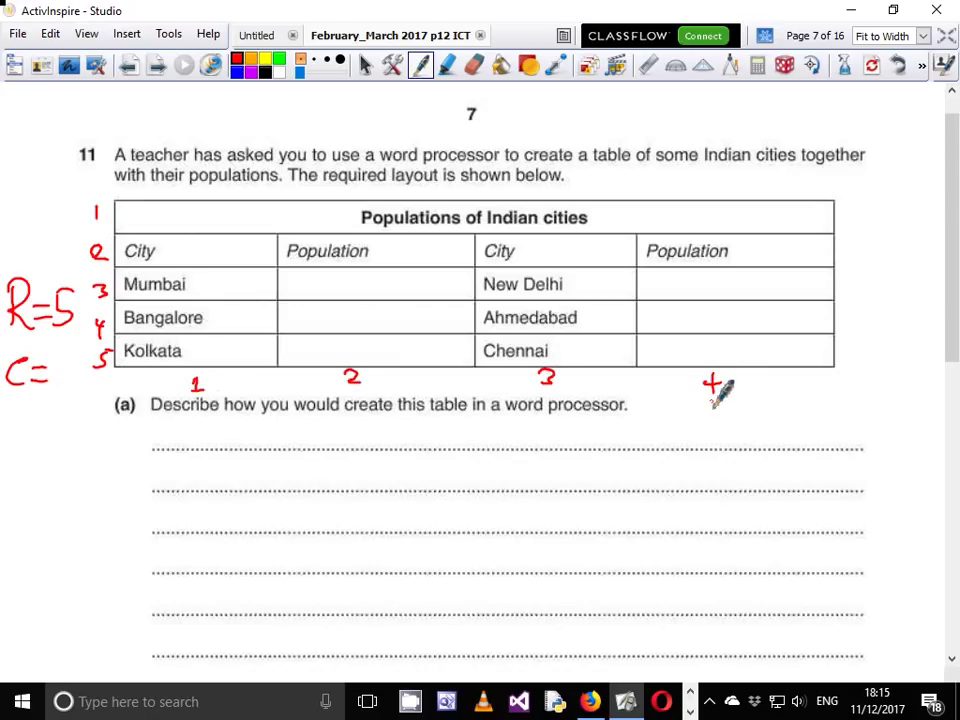
mouse_move(61, 361)
mouse_down()
mouse_move(75, 382)
mouse_move(68, 398)
mouse_up()
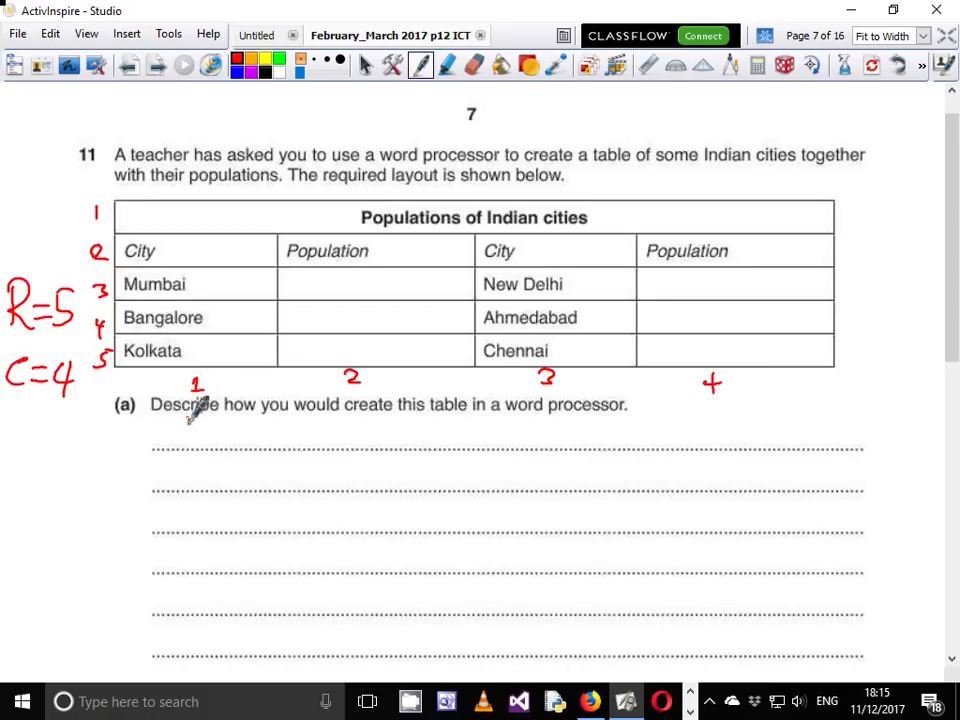
mouse_move(176, 419)
mouse_down()
mouse_move(185, 447)
mouse_move(196, 446)
mouse_up()
mouse_move(197, 432)
mouse_down()
mouse_move(333, 437)
mouse_move(369, 409)
mouse_move(422, 441)
mouse_move(490, 422)
mouse_move(572, 440)
mouse_move(639, 401)
mouse_move(680, 432)
mouse_move(808, 432)
mouse_move(830, 412)
mouse_up()
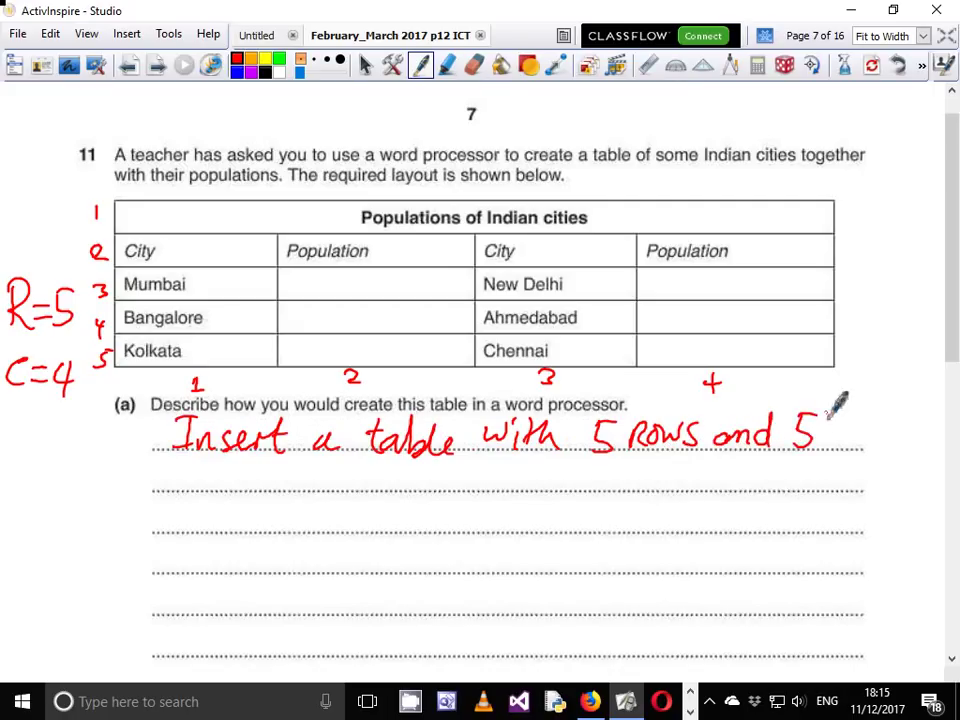
Erase the wrong 5 so the line reads 'Insert a table with 5 rows and 4 columns'.
click(475, 65)
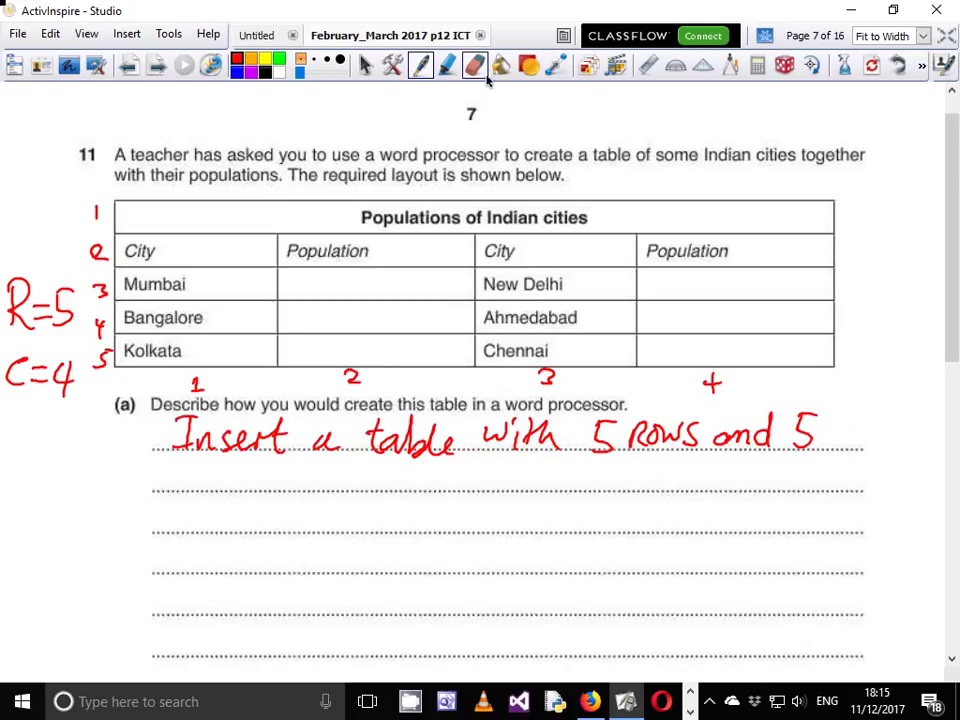
mouse_move(805, 428)
mouse_down()
mouse_move(818, 446)
mouse_move(885, 429)
mouse_move(940, 432)
mouse_up()
click(424, 66)
scroll(955, 440, down, 5)
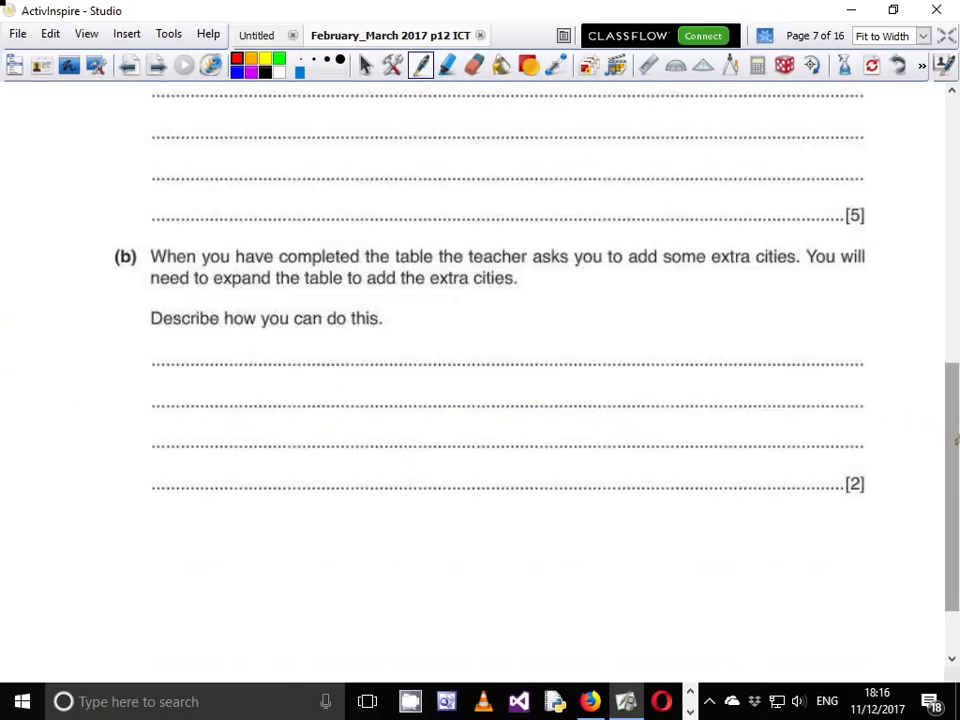
drag(955, 440, 955, 306)
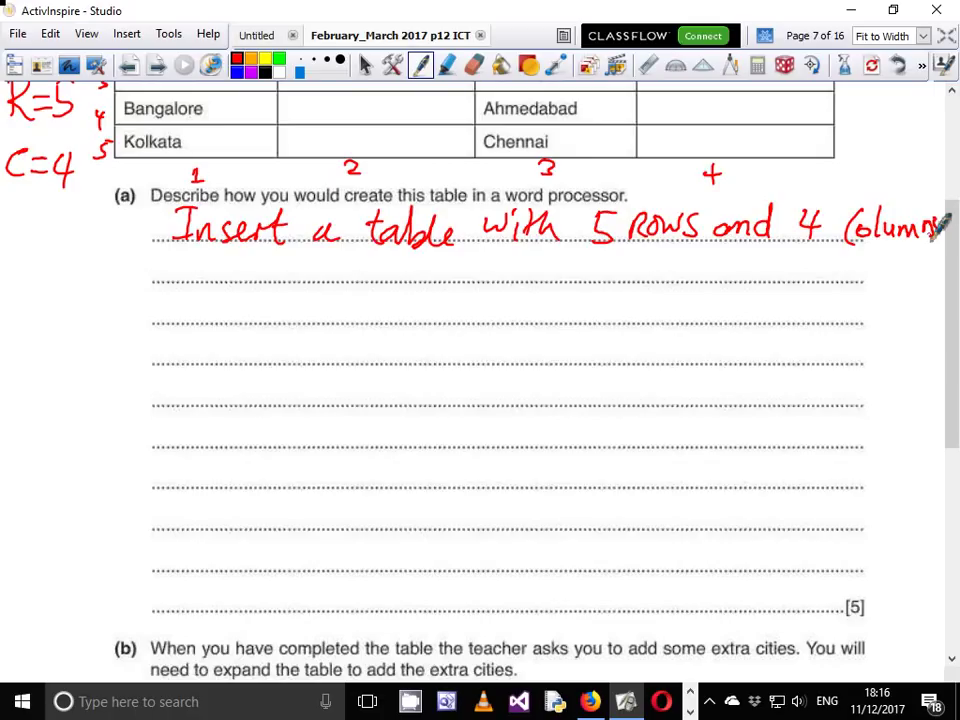
scroll(940, 228, up, 3)
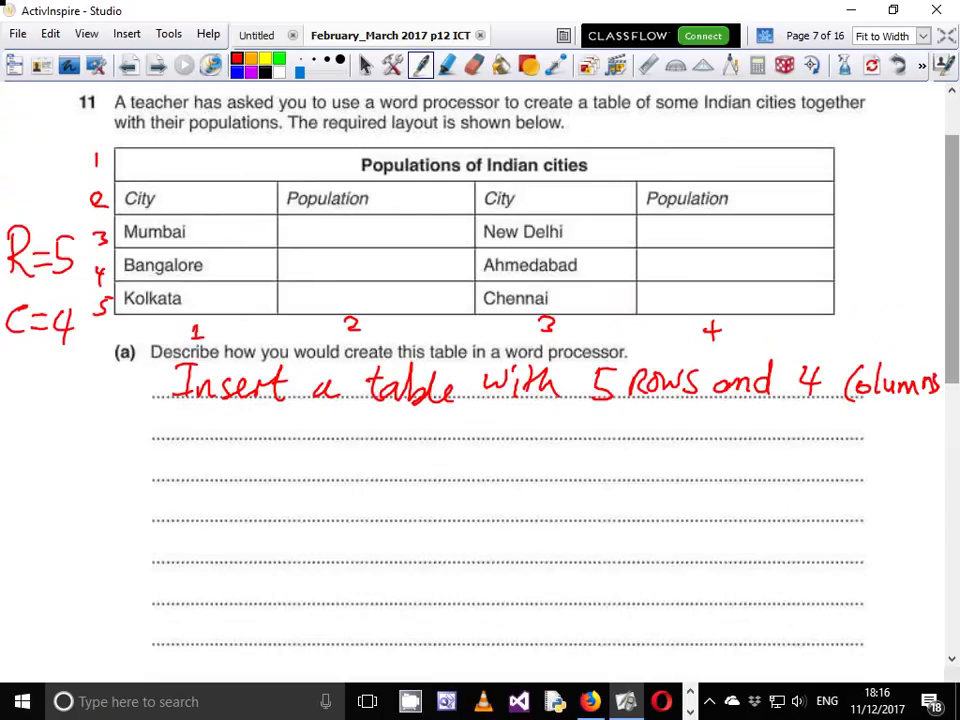
Add bullet dashes, write 'Make sure that the borders are visible', and arrow row label 1.
drag(141, 388, 160, 388)
drag(136, 424, 153, 423)
drag(176, 416, 170, 434)
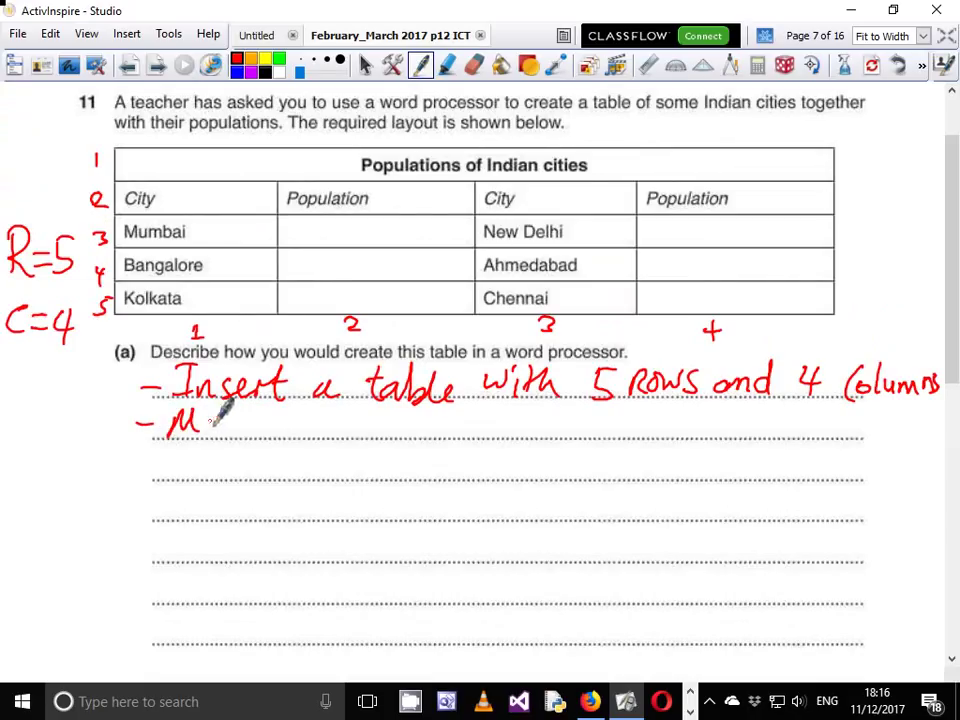
mouse_move(212, 423)
mouse_down()
mouse_move(547, 430)
mouse_move(742, 410)
mouse_move(812, 423)
mouse_move(818, 433)
mouse_up()
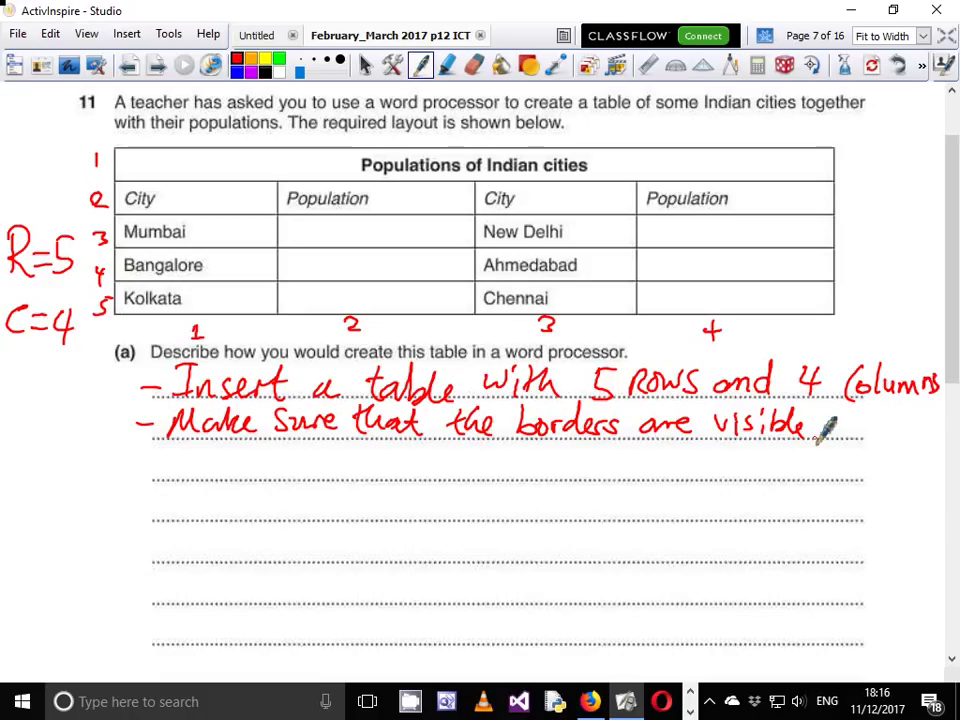
mouse_move(37, 168)
mouse_down()
mouse_move(78, 163)
mouse_move(68, 172)
mouse_up()
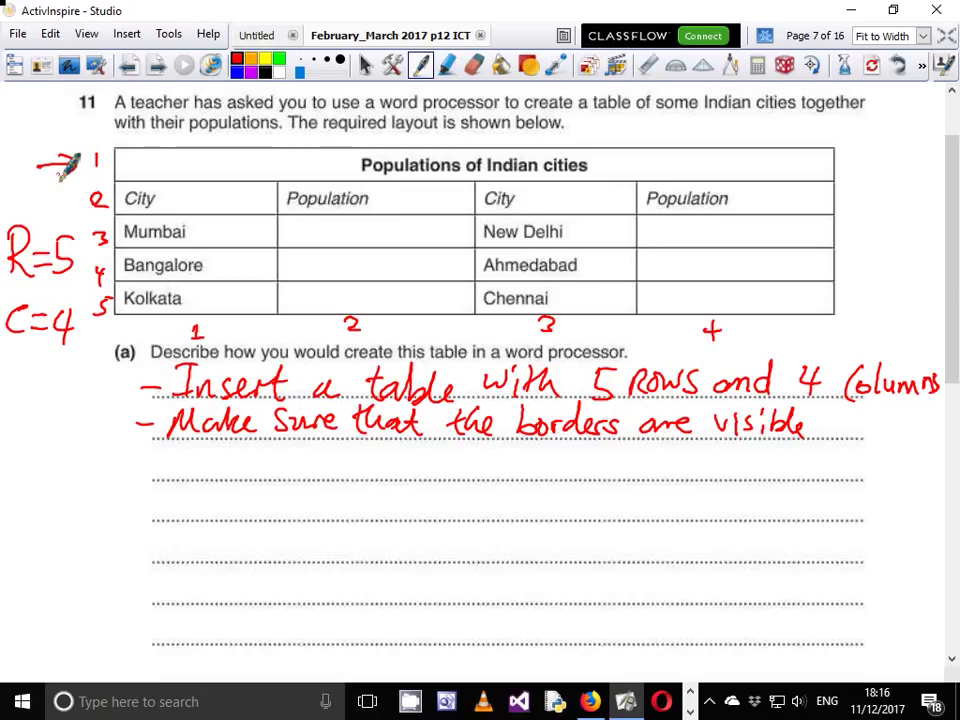
mouse_move(128, 468)
mouse_down()
mouse_move(154, 474)
mouse_move(165, 461)
mouse_move(309, 452)
mouse_move(330, 466)
mouse_move(352, 462)
mouse_move(171, 476)
mouse_move(377, 524)
mouse_up()
Erase the unfinished third line and rewrite it as the step selecting and merging row 1.
click(474, 65)
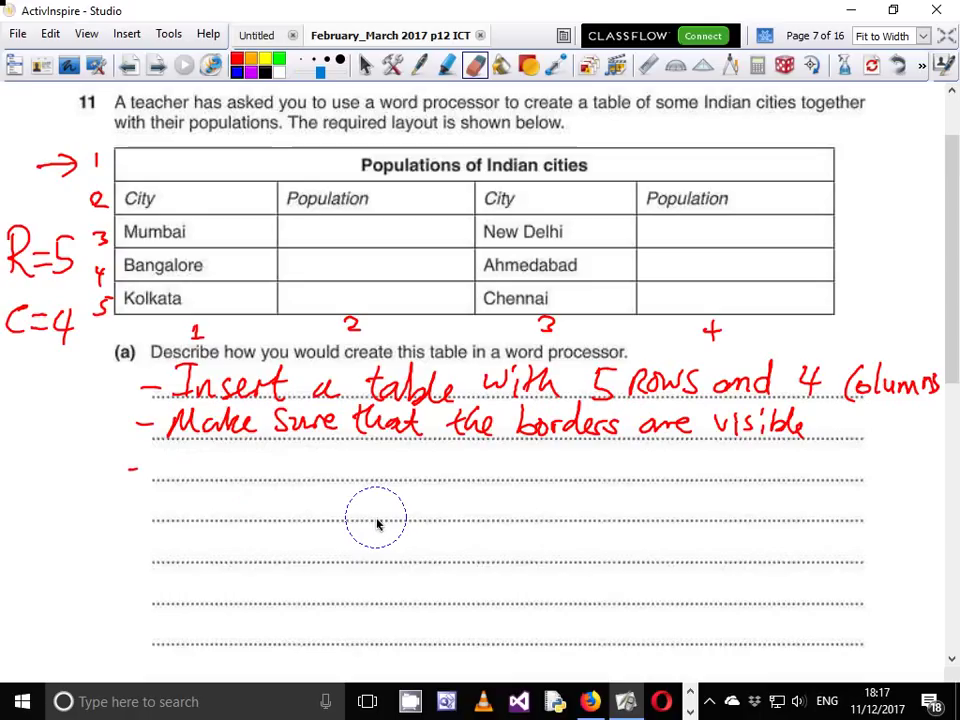
click(424, 66)
mouse_move(180, 458)
mouse_down()
mouse_move(251, 450)
mouse_move(296, 463)
mouse_move(336, 450)
mouse_move(366, 462)
mouse_move(452, 466)
mouse_move(542, 446)
mouse_move(568, 477)
mouse_move(604, 462)
mouse_move(668, 476)
mouse_move(760, 464)
mouse_move(780, 476)
mouse_move(795, 458)
mouse_move(868, 452)
mouse_move(898, 482)
mouse_up()
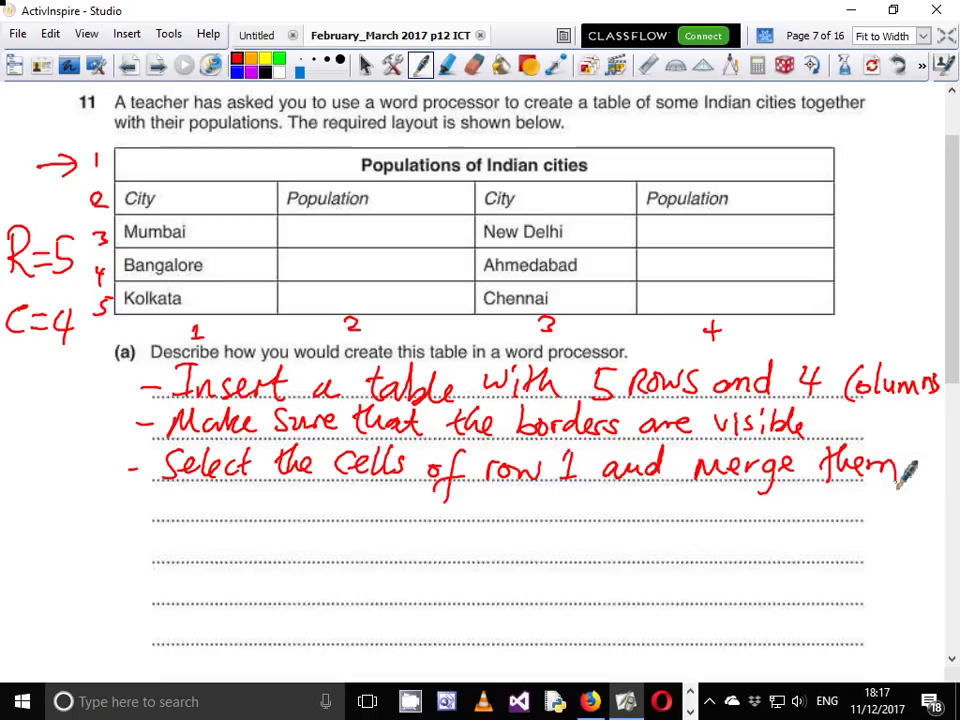
Write the next step: type the quoted heading and make it bold.
drag(121, 503, 188, 492)
mouse_move(176, 494)
mouse_down()
mouse_move(178, 530)
mouse_move(225, 508)
mouse_move(332, 499)
mouse_move(443, 510)
mouse_move(420, 540)
mouse_move(398, 520)
mouse_up()
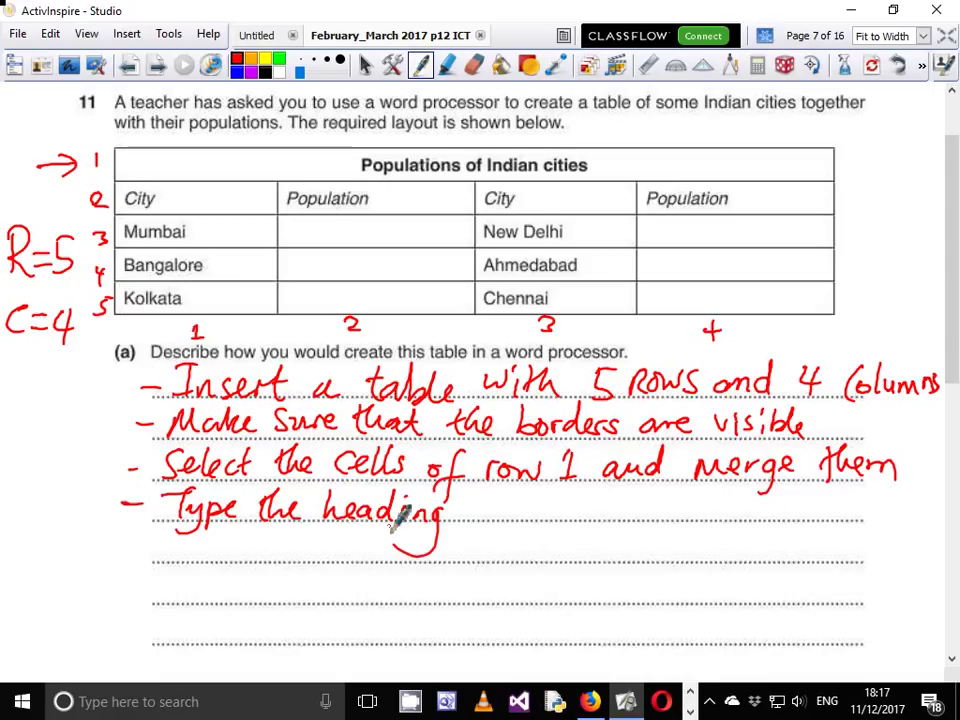
drag(466, 489, 467, 497)
drag(472, 489, 473, 497)
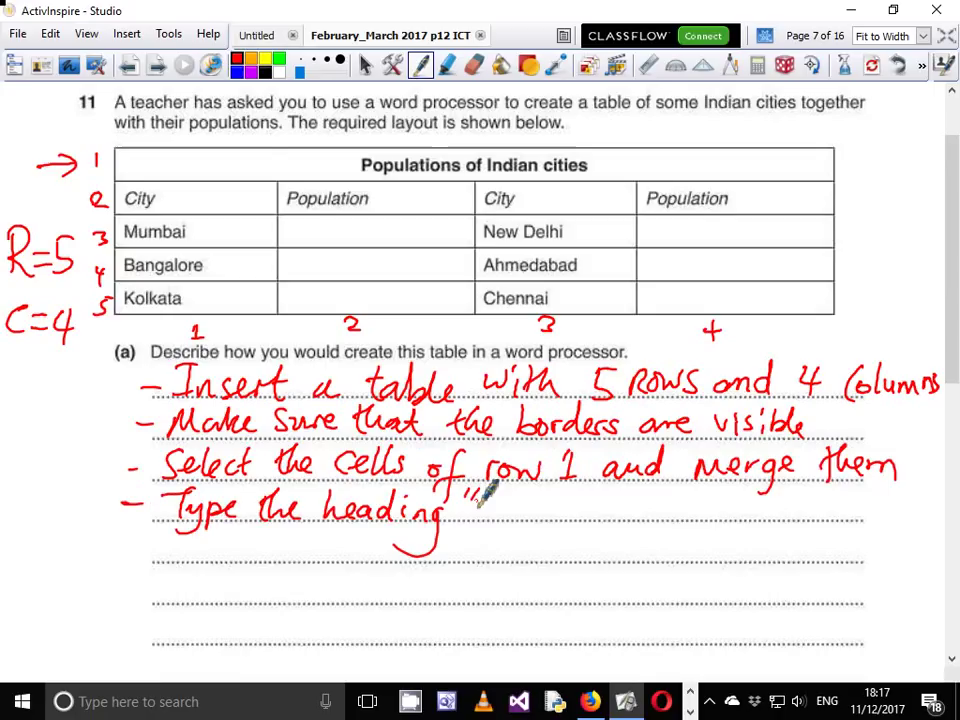
mouse_move(539, 496)
mouse_down()
mouse_move(549, 506)
mouse_move(492, 501)
mouse_move(504, 516)
mouse_move(541, 513)
mouse_up()
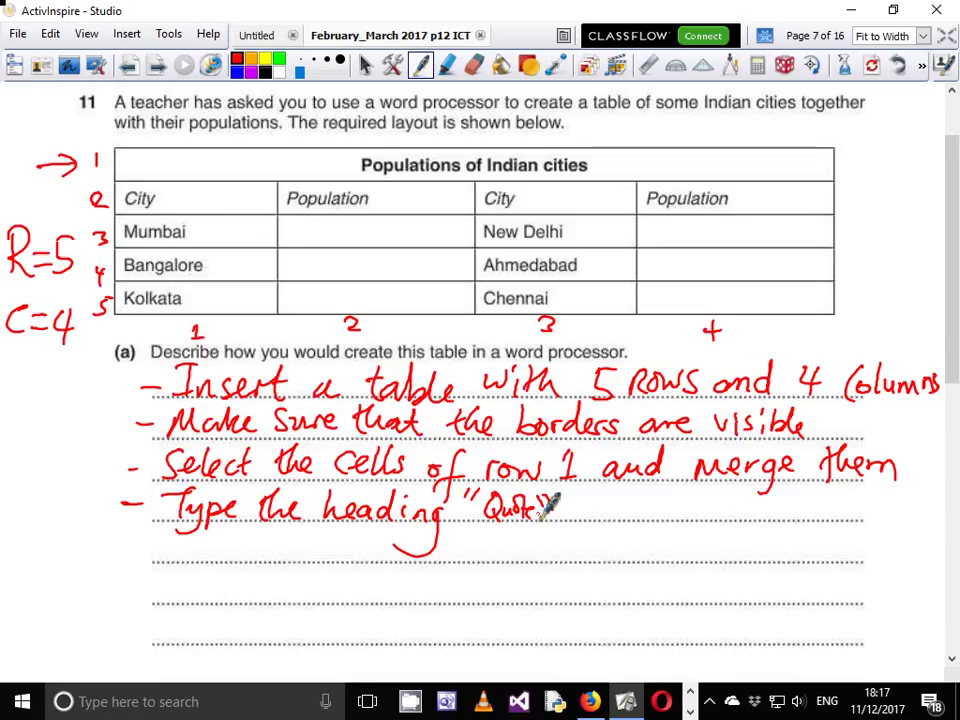
mouse_move(550, 505)
mouse_down()
mouse_move(680, 497)
mouse_move(780, 510)
mouse_move(844, 491)
mouse_move(876, 492)
mouse_move(886, 510)
mouse_up()
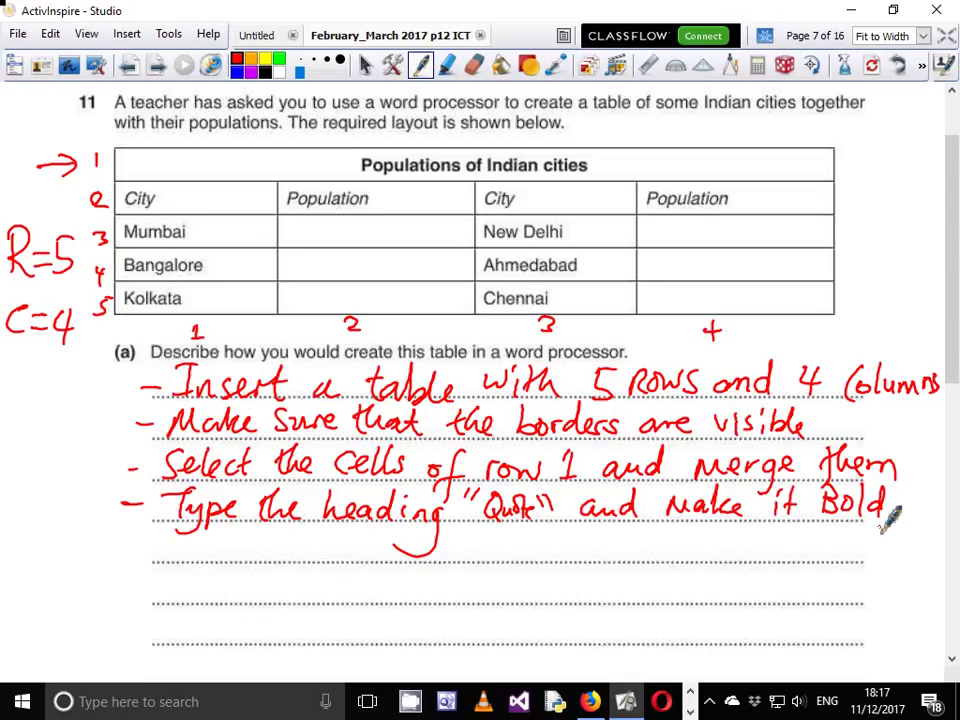
Add the step making the subheadings italic, then begin 'Lastly type'.
mouse_move(120, 548)
mouse_down()
mouse_move(208, 533)
mouse_move(222, 552)
mouse_move(270, 535)
mouse_move(345, 552)
mouse_move(424, 553)
mouse_up()
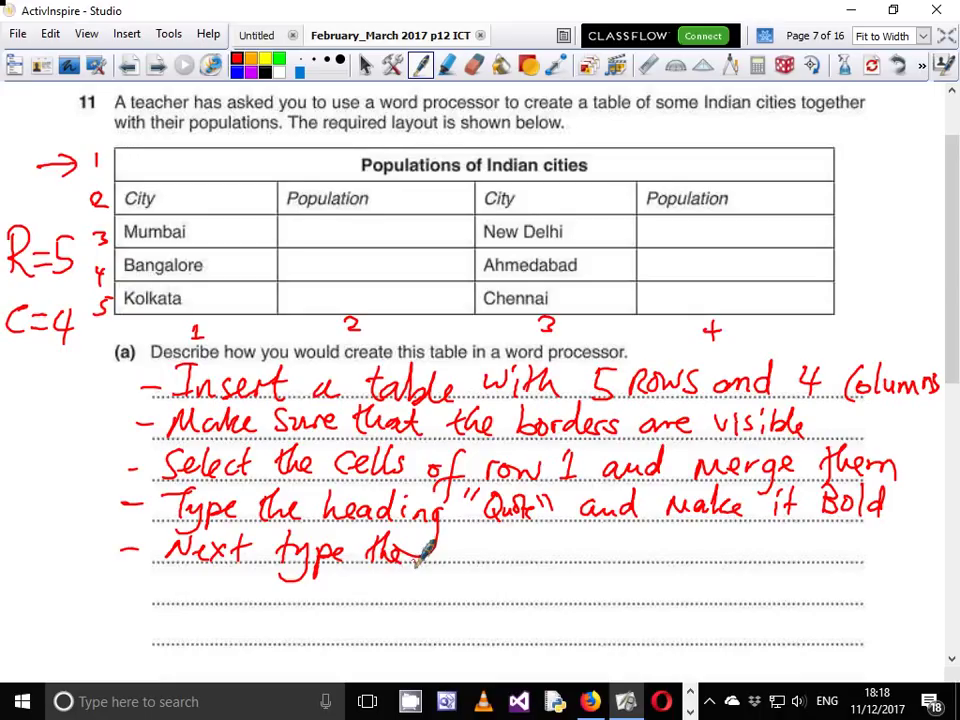
mouse_move(424, 553)
mouse_down()
mouse_move(439, 527)
mouse_move(452, 560)
mouse_up()
mouse_move(468, 545)
mouse_down()
mouse_move(486, 556)
mouse_move(498, 545)
mouse_move(564, 548)
mouse_move(591, 536)
mouse_move(632, 550)
mouse_move(638, 528)
mouse_move(690, 536)
mouse_move(729, 514)
mouse_move(755, 545)
mouse_move(915, 545)
mouse_move(932, 578)
mouse_up()
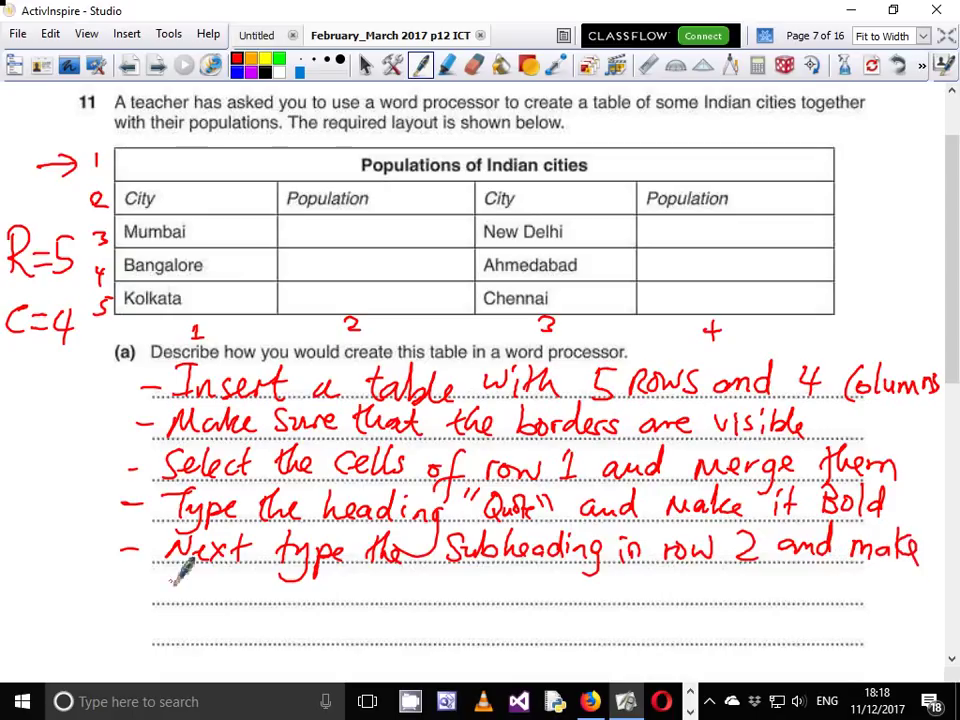
mouse_move(172, 572)
mouse_down()
mouse_move(279, 594)
mouse_move(382, 588)
mouse_up()
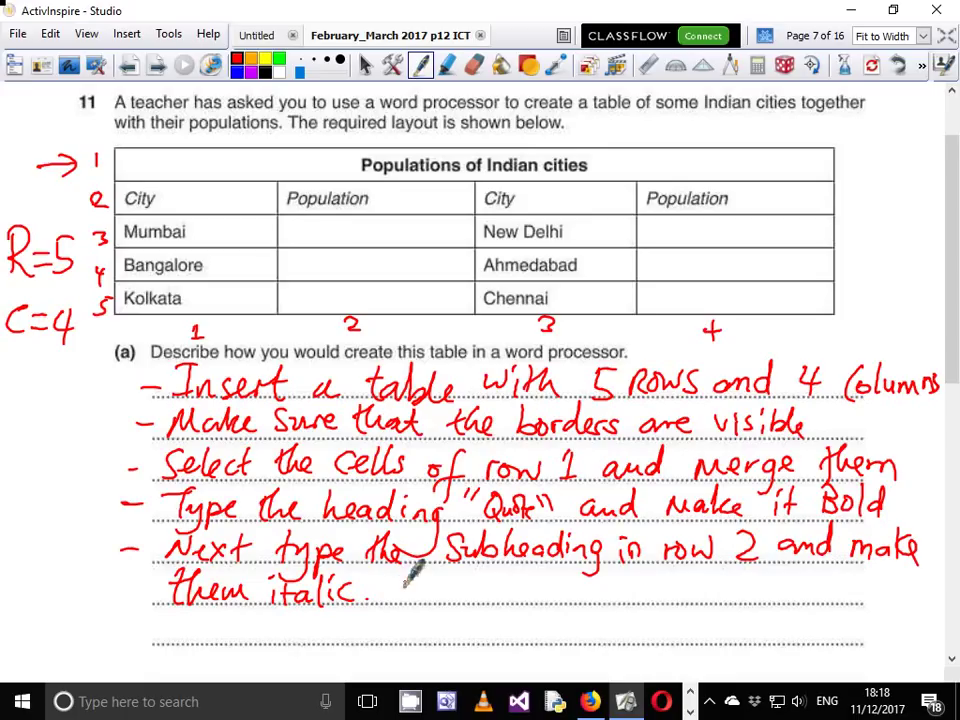
mouse_move(400, 580)
mouse_down()
mouse_move(424, 596)
mouse_move(429, 586)
mouse_move(460, 628)
mouse_up()
mouse_move(516, 587)
mouse_down()
mouse_move(529, 606)
mouse_move(568, 590)
mouse_move(680, 610)
mouse_move(703, 588)
mouse_move(712, 600)
mouse_move(806, 586)
mouse_move(884, 600)
mouse_up()
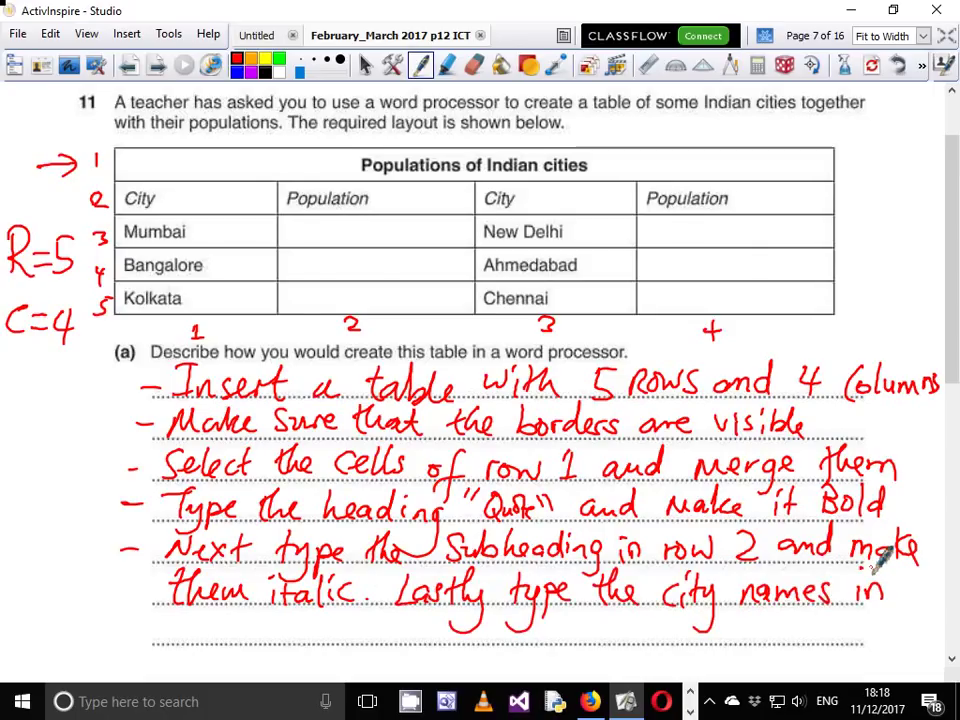
Finish with city names in 'Column 1 and 3 and Row 3 to 5 respectively'.
mouse_move(190, 622)
mouse_down()
mouse_move(186, 645)
mouse_move(228, 624)
mouse_move(258, 630)
mouse_up()
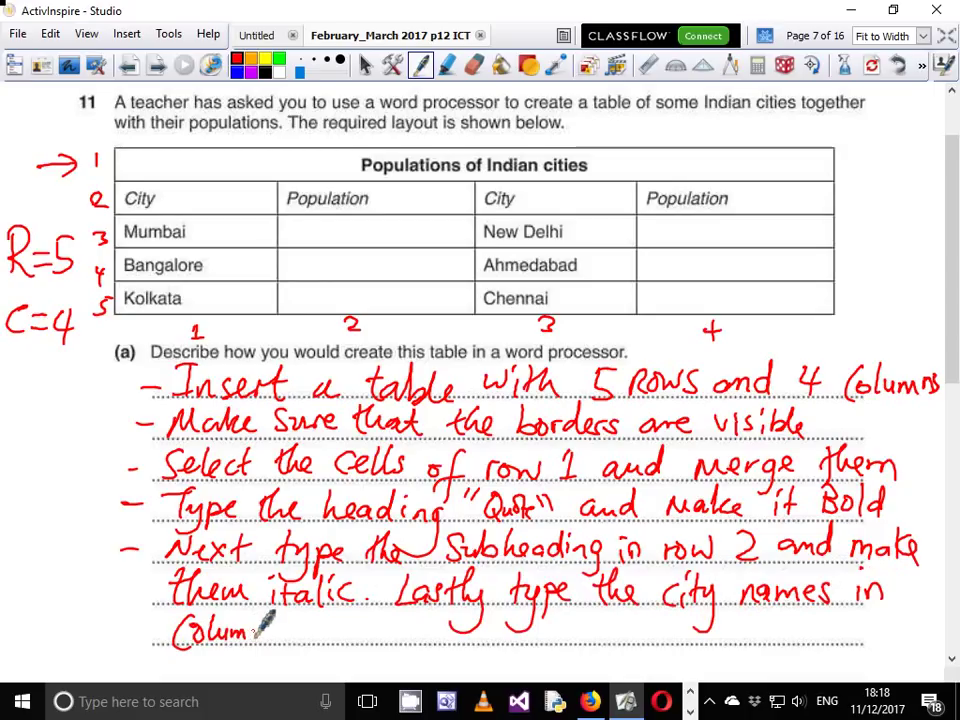
drag(262, 628, 279, 632)
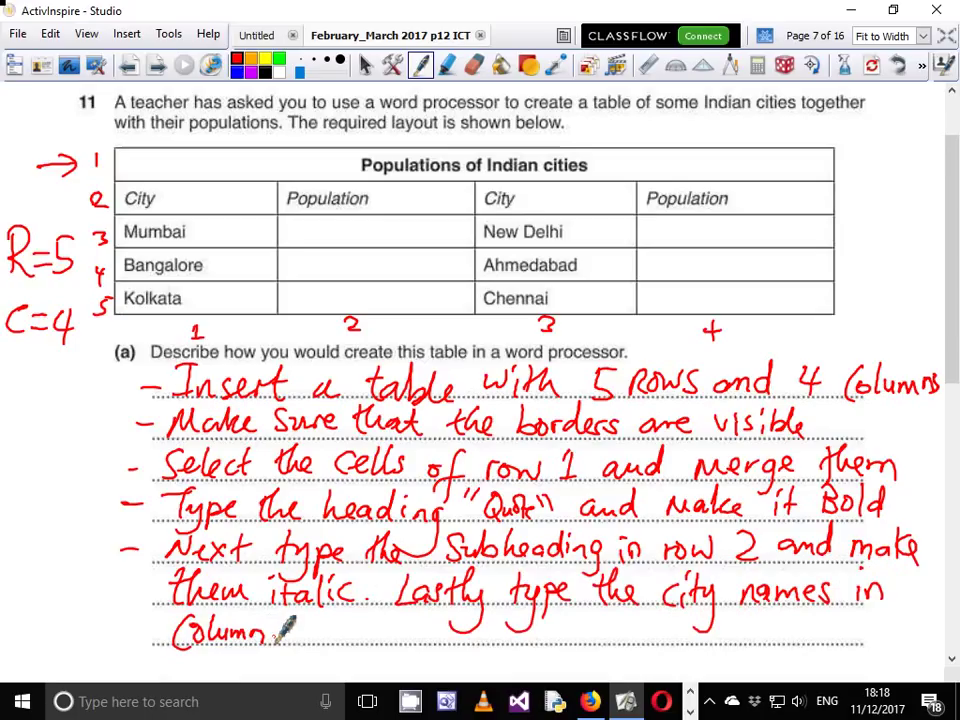
mouse_move(288, 622)
mouse_down()
mouse_move(289, 638)
mouse_move(432, 642)
mouse_up()
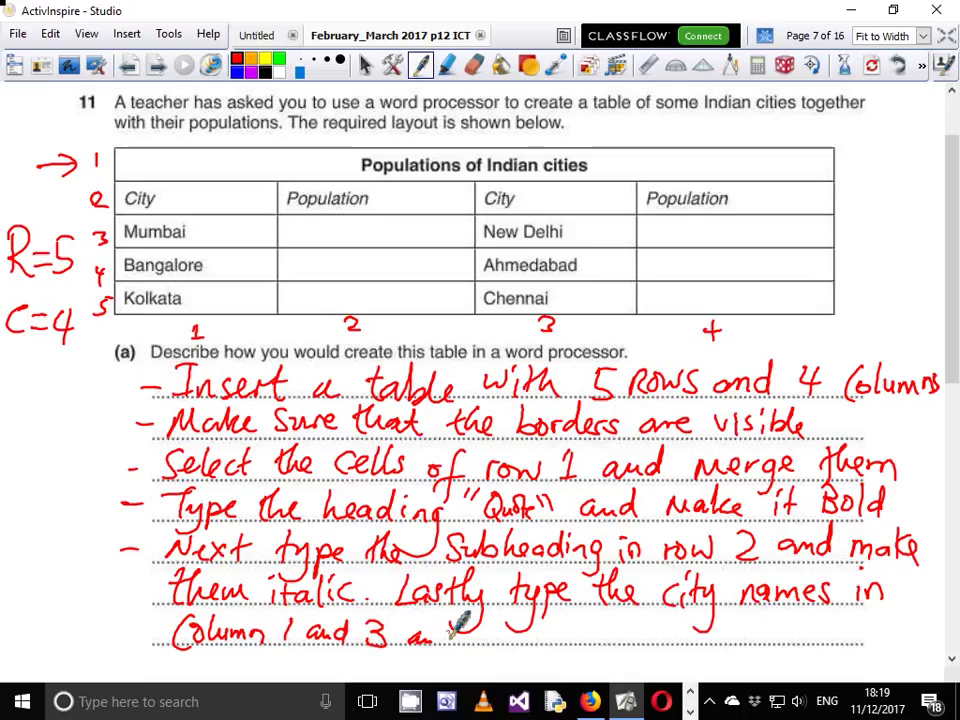
mouse_move(446, 634)
mouse_down()
mouse_move(447, 642)
mouse_move(505, 641)
mouse_move(566, 630)
mouse_move(588, 642)
mouse_move(606, 628)
mouse_move(628, 644)
mouse_move(703, 626)
mouse_move(714, 638)
mouse_up()
drag(712, 632, 762, 640)
mouse_move(754, 624)
mouse_down()
mouse_move(825, 621)
mouse_move(823, 649)
mouse_move(778, 620)
mouse_up()
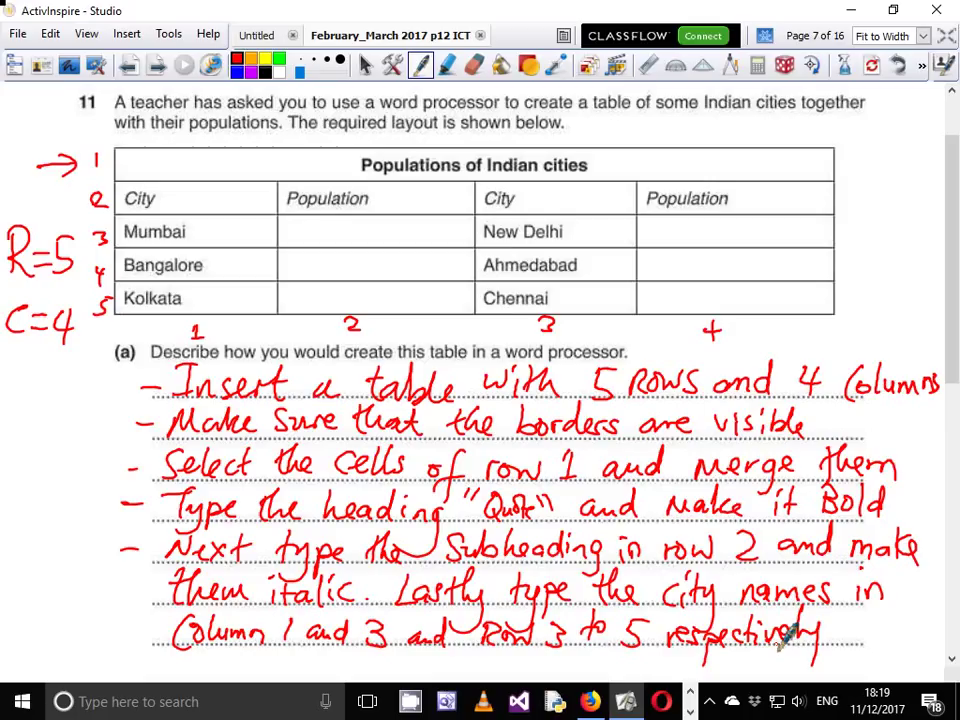
drag(948, 278, 948, 396)
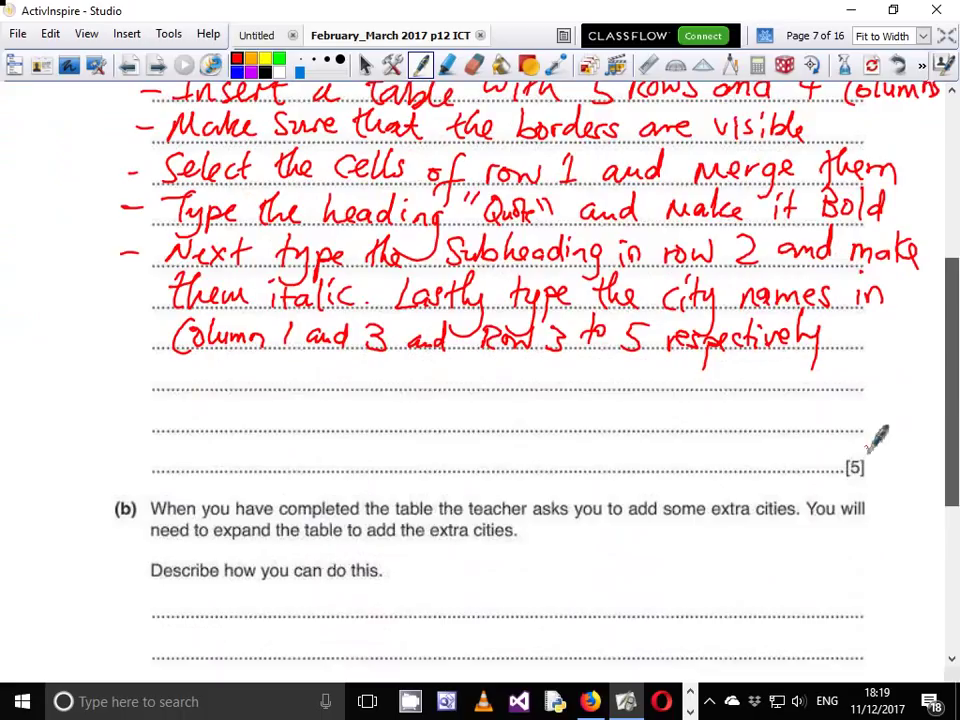
Circle the [5] mark of 11(a) in red and scroll down to part (b).
mouse_move(866, 446)
mouse_down()
mouse_move(857, 441)
mouse_move(846, 454)
mouse_up()
drag(952, 405, 950, 352)
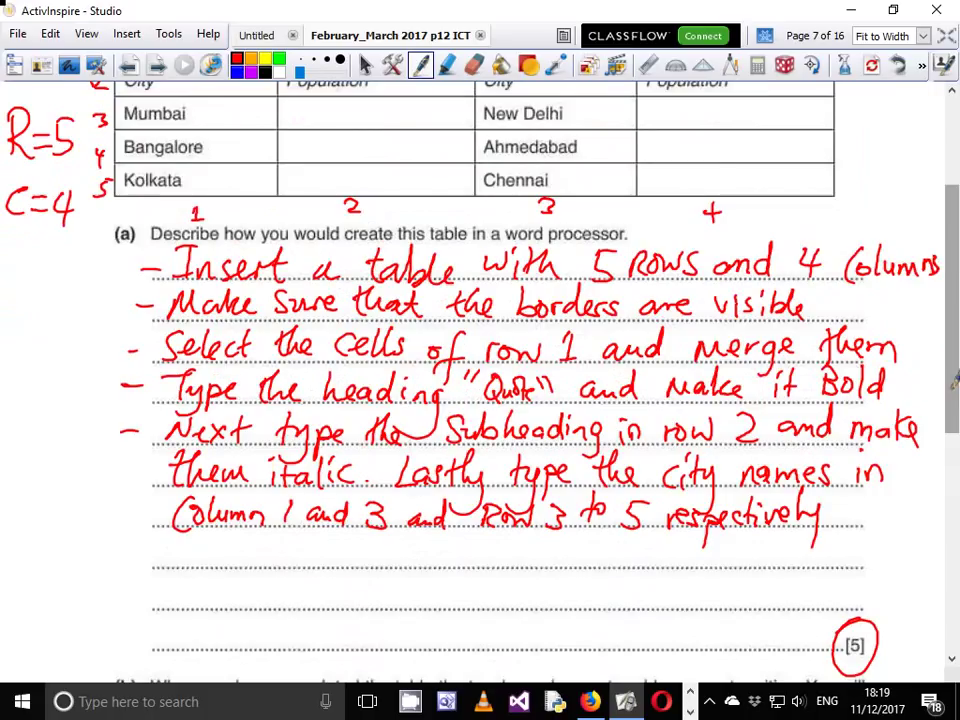
drag(950, 352, 955, 497)
scroll(953, 443, down, 5)
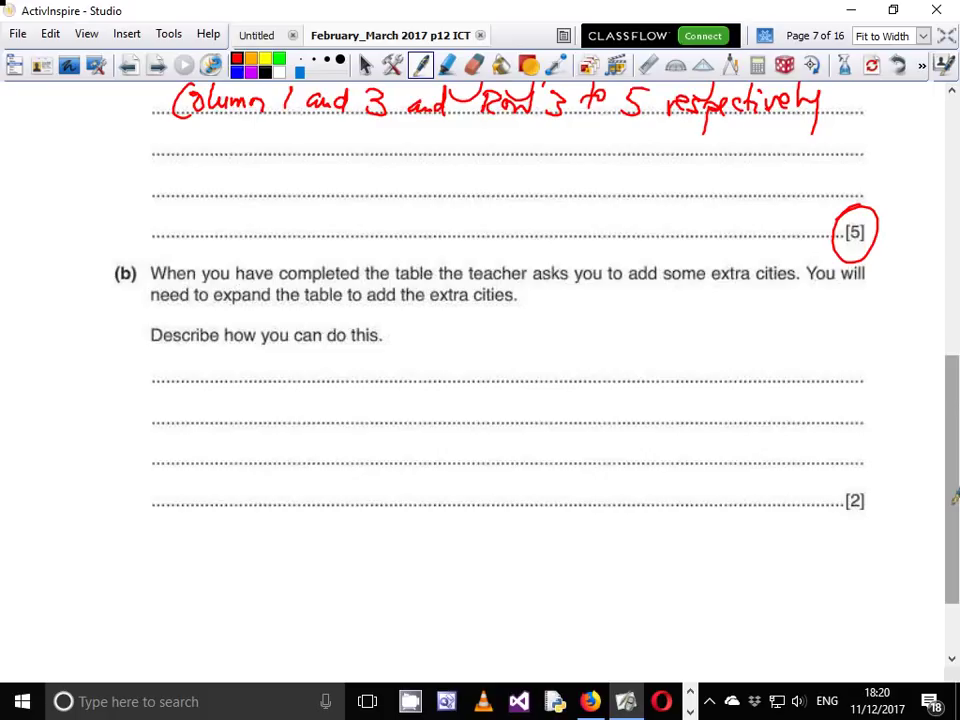
Write the first part (b) method: right-click the table, insert rows below, type the extra cities.
drag(137, 380, 145, 353)
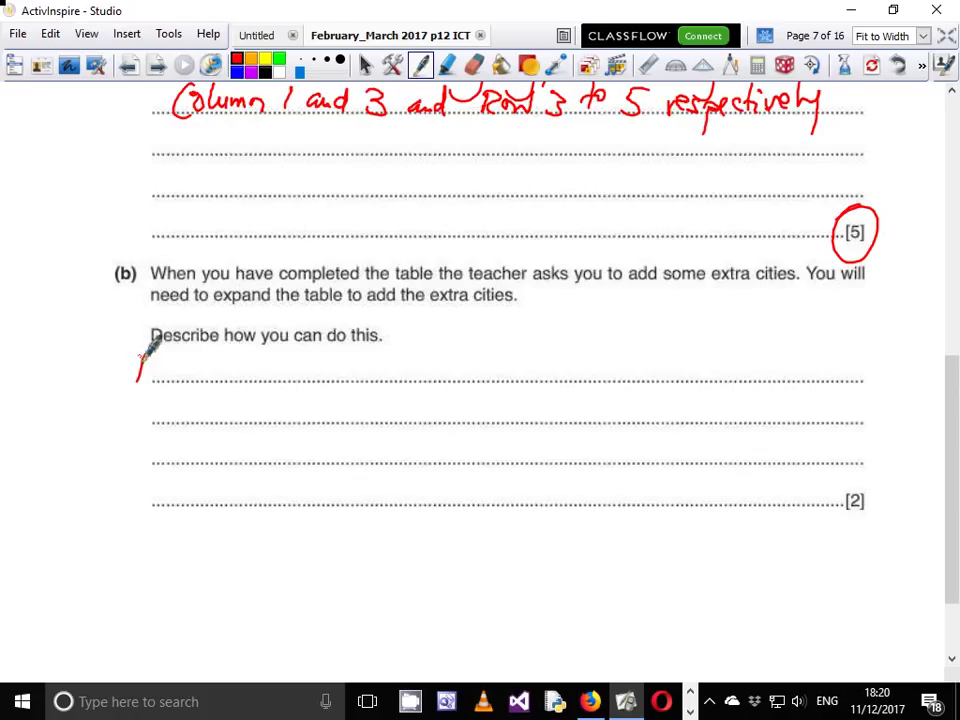
mouse_move(142, 357)
mouse_down()
mouse_move(141, 386)
mouse_move(171, 364)
mouse_move(204, 358)
mouse_move(266, 369)
mouse_move(315, 360)
mouse_move(333, 375)
mouse_move(335, 360)
mouse_move(448, 369)
mouse_move(553, 355)
mouse_move(638, 366)
mouse_move(643, 377)
mouse_move(678, 366)
mouse_move(741, 373)
mouse_move(762, 348)
mouse_move(812, 372)
mouse_move(843, 366)
mouse_move(866, 375)
mouse_up()
drag(871, 348, 872, 376)
drag(863, 359, 881, 356)
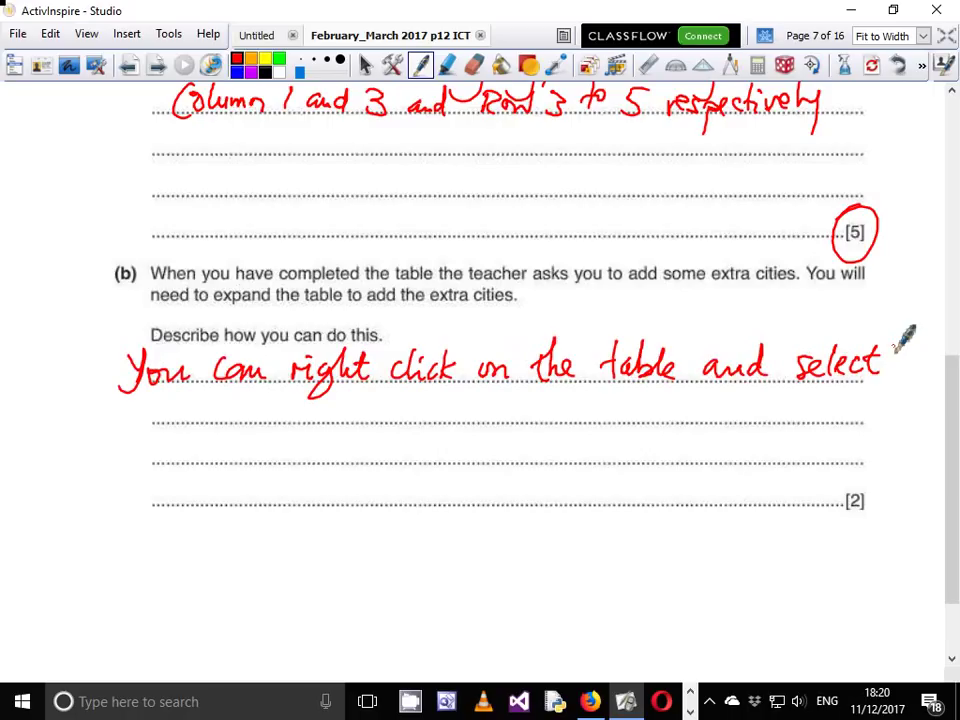
mouse_move(146, 400)
mouse_down()
mouse_move(148, 411)
mouse_move(224, 418)
mouse_move(234, 402)
mouse_move(322, 418)
mouse_move(428, 396)
mouse_move(452, 420)
mouse_move(476, 407)
mouse_move(553, 432)
mouse_move(582, 408)
mouse_move(603, 410)
mouse_up()
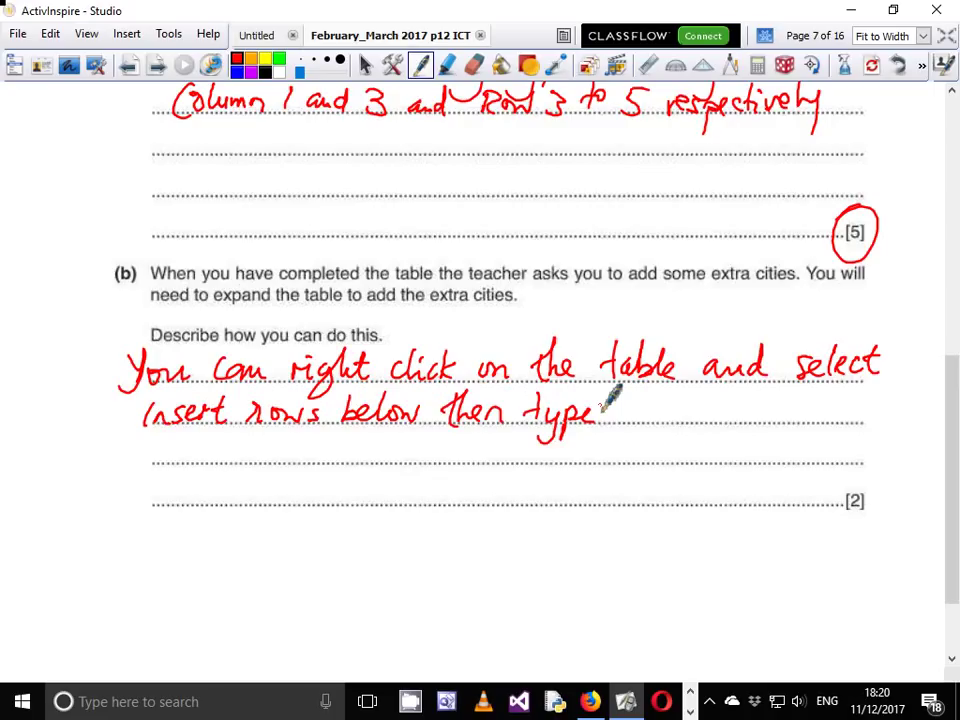
mouse_move(621, 392)
mouse_down()
mouse_move(628, 401)
mouse_move(800, 418)
mouse_move(812, 395)
mouse_move(856, 417)
mouse_up()
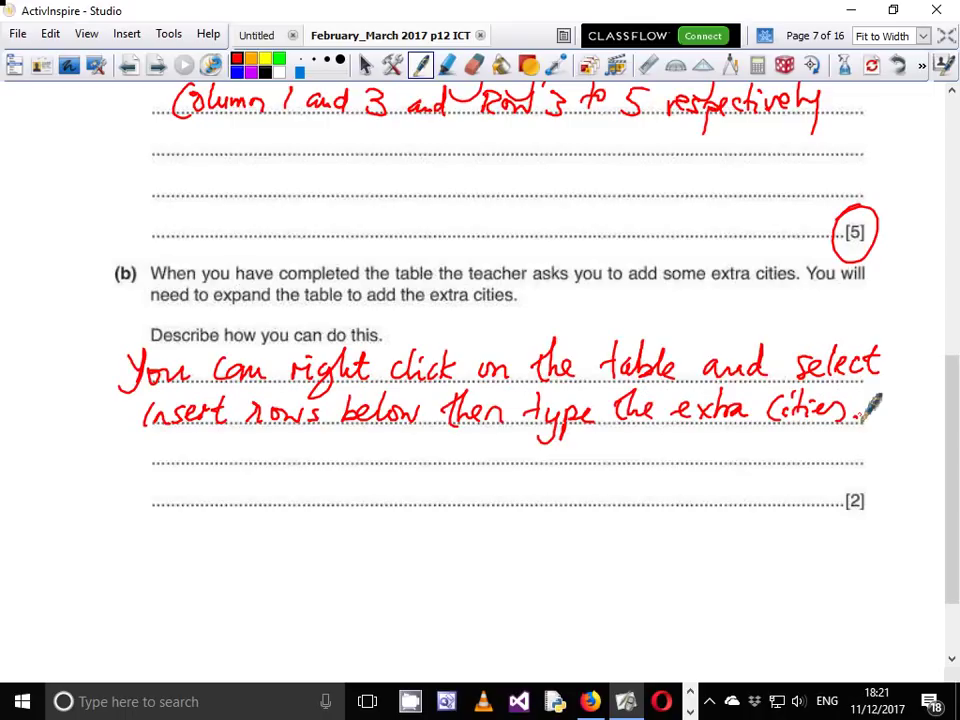
mouse_move(156, 429)
mouse_down()
mouse_move(189, 446)
mouse_move(215, 432)
mouse_up()
Number the answers 1 and 2 and write the second method: pressing tab in the last cell inserts a new row.
drag(110, 362, 104, 386)
drag(100, 450, 113, 465)
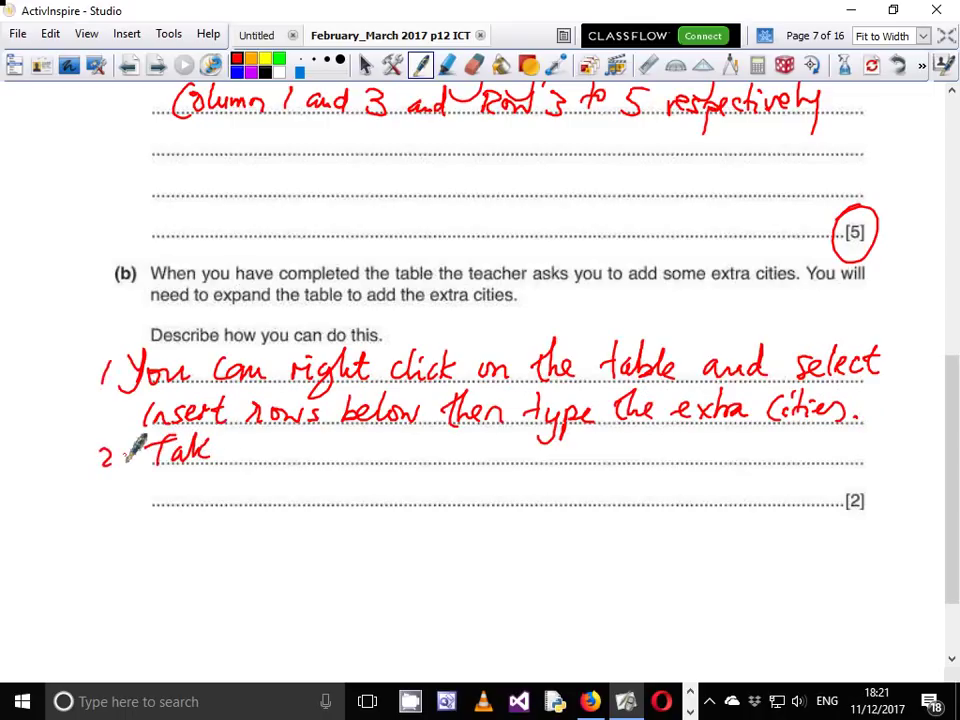
mouse_move(216, 448)
mouse_down()
mouse_move(272, 456)
mouse_move(401, 446)
mouse_move(414, 460)
mouse_move(452, 442)
mouse_move(480, 452)
mouse_move(516, 435)
mouse_move(517, 455)
mouse_move(600, 443)
mouse_move(795, 455)
mouse_move(826, 486)
mouse_move(864, 450)
mouse_move(890, 452)
mouse_up()
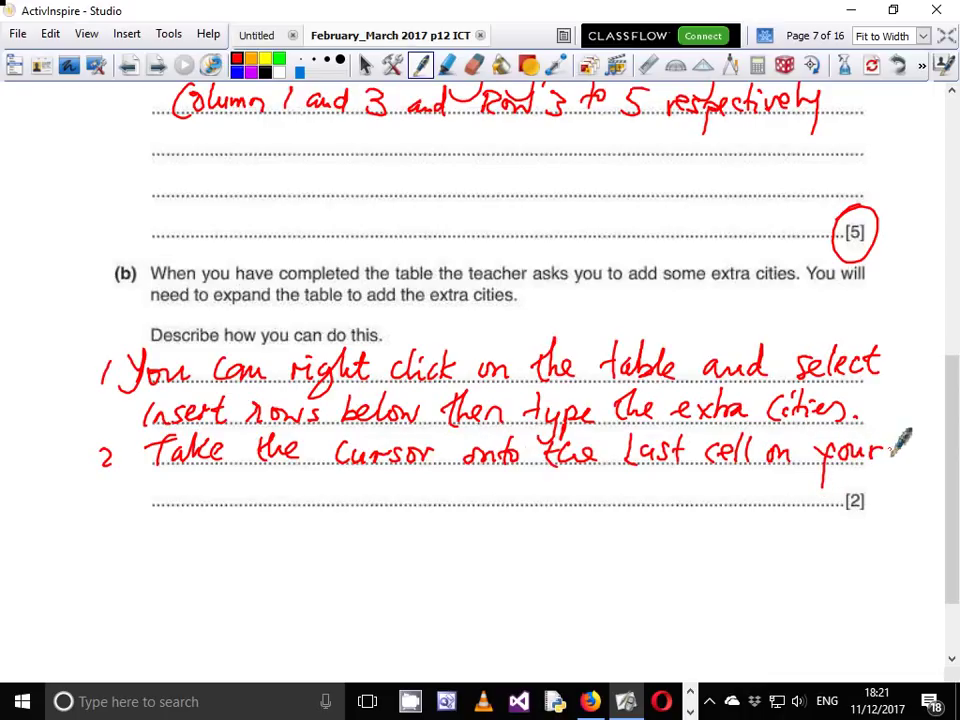
mouse_move(159, 467)
mouse_down()
mouse_move(199, 497)
mouse_move(429, 482)
mouse_move(506, 495)
mouse_move(627, 485)
mouse_move(647, 495)
mouse_move(664, 546)
mouse_move(652, 494)
mouse_move(840, 487)
mouse_move(880, 460)
mouse_move(877, 507)
mouse_up()
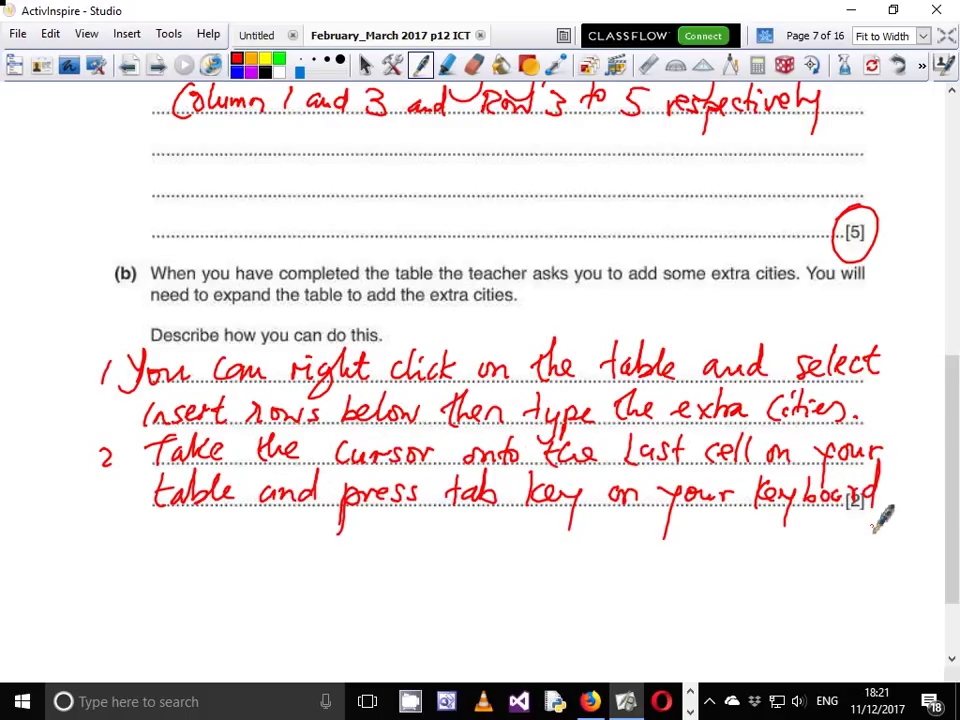
mouse_move(163, 532)
mouse_down()
mouse_move(272, 551)
mouse_move(302, 536)
mouse_move(334, 549)
mouse_move(435, 532)
mouse_move(463, 550)
mouse_move(496, 538)
mouse_up()
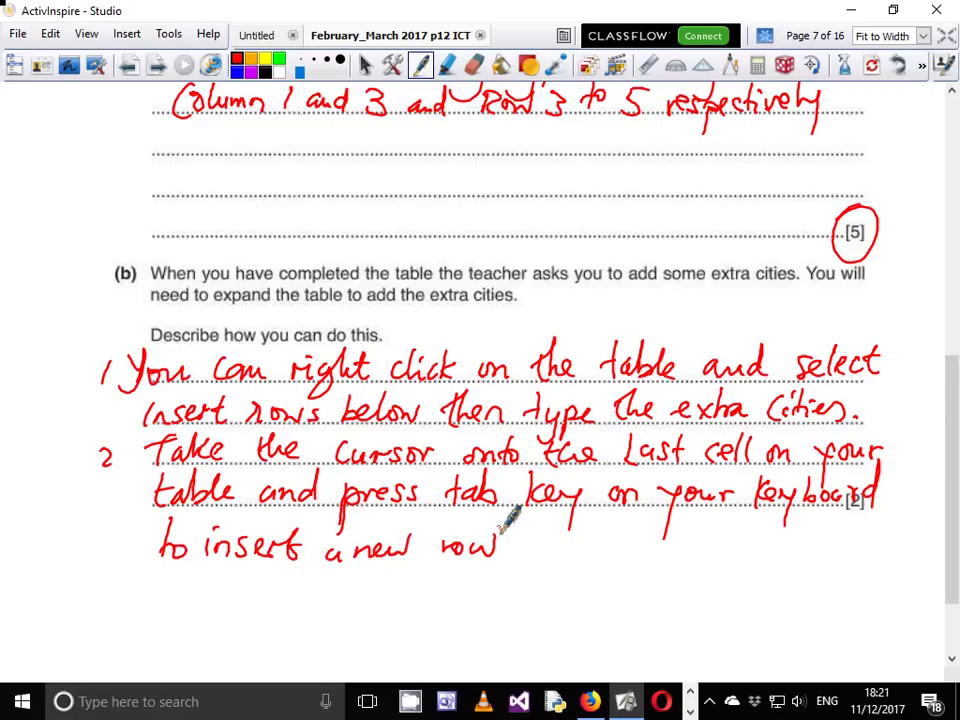
click(513, 560)
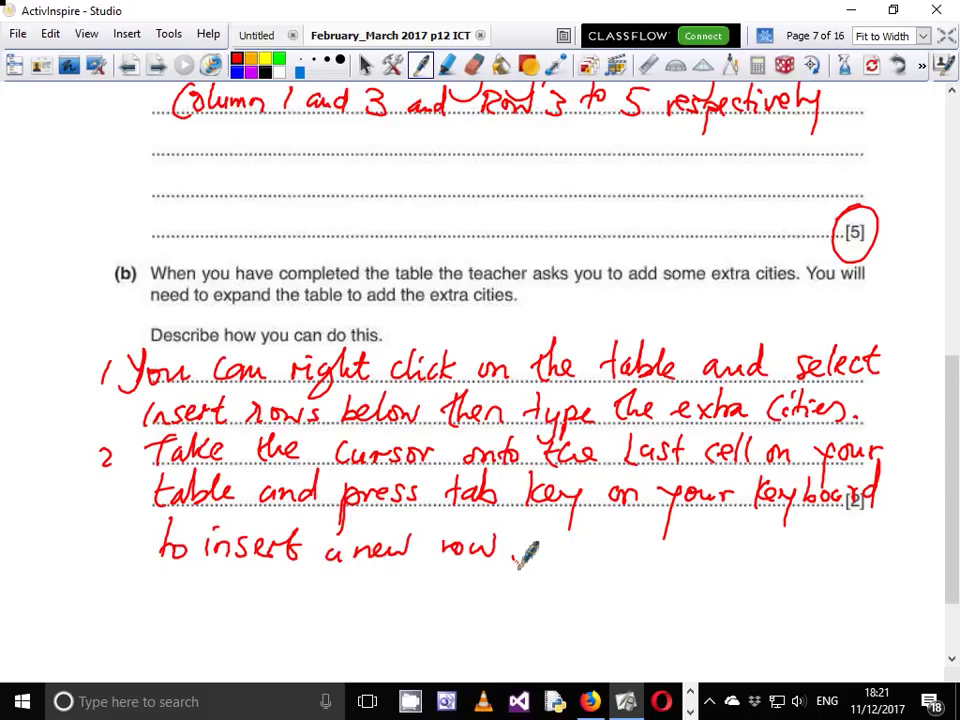
drag(953, 430, 953, 480)
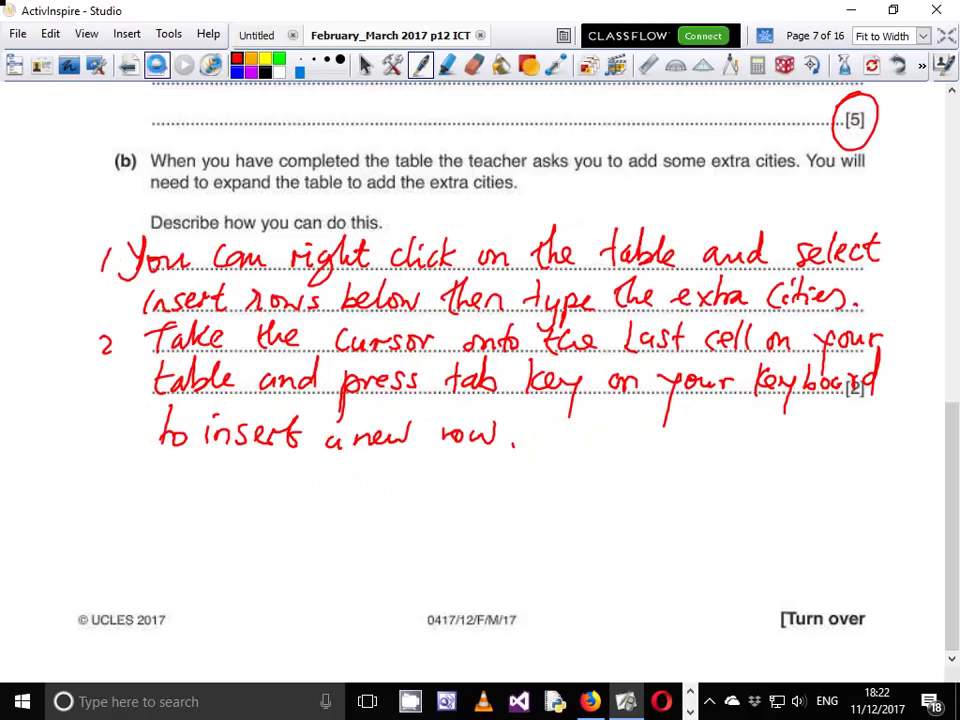
Go to page 8 of 16, showing question 12(a) on the Hot House Design master slide.
click(157, 66)
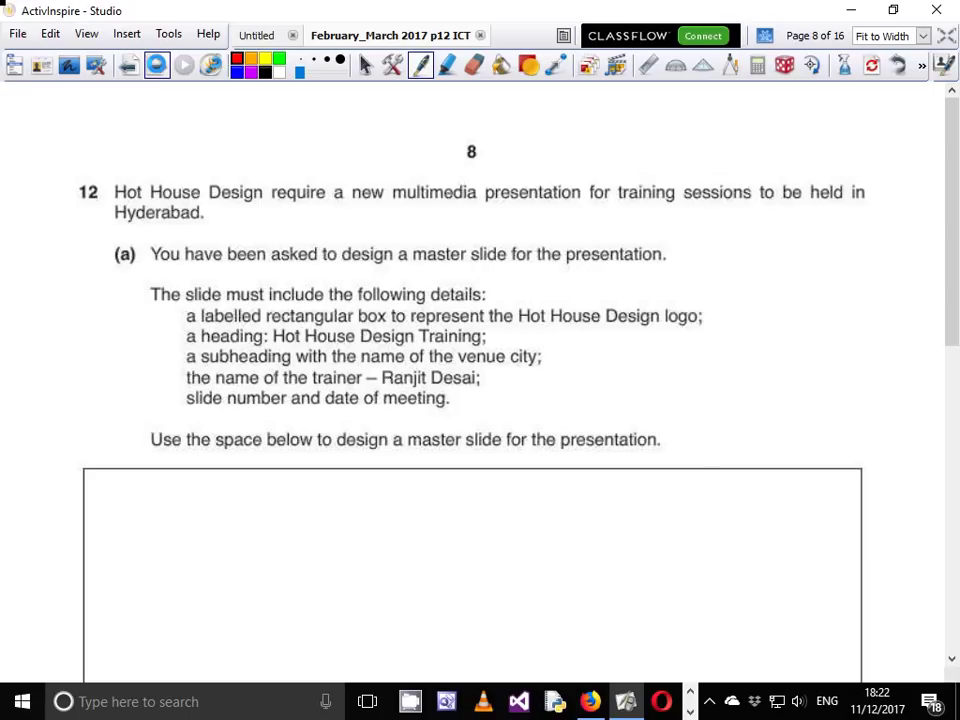
scroll(952, 315, down, 2)
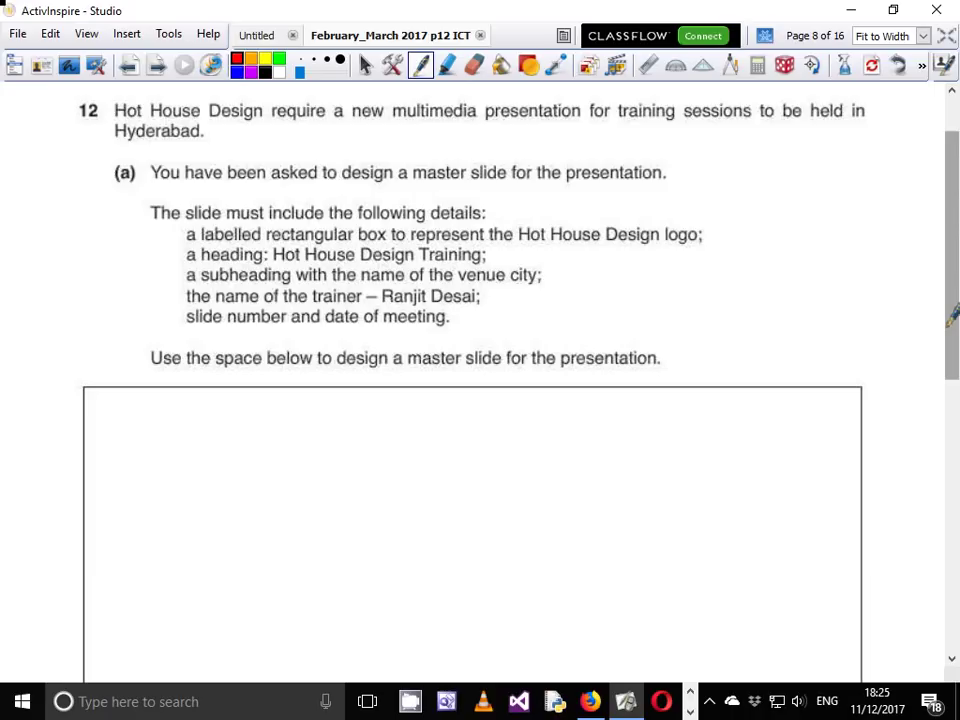
Underline 'Hyderabad' in red in question 12's opening sentence.
scroll(953, 282, up, 1)
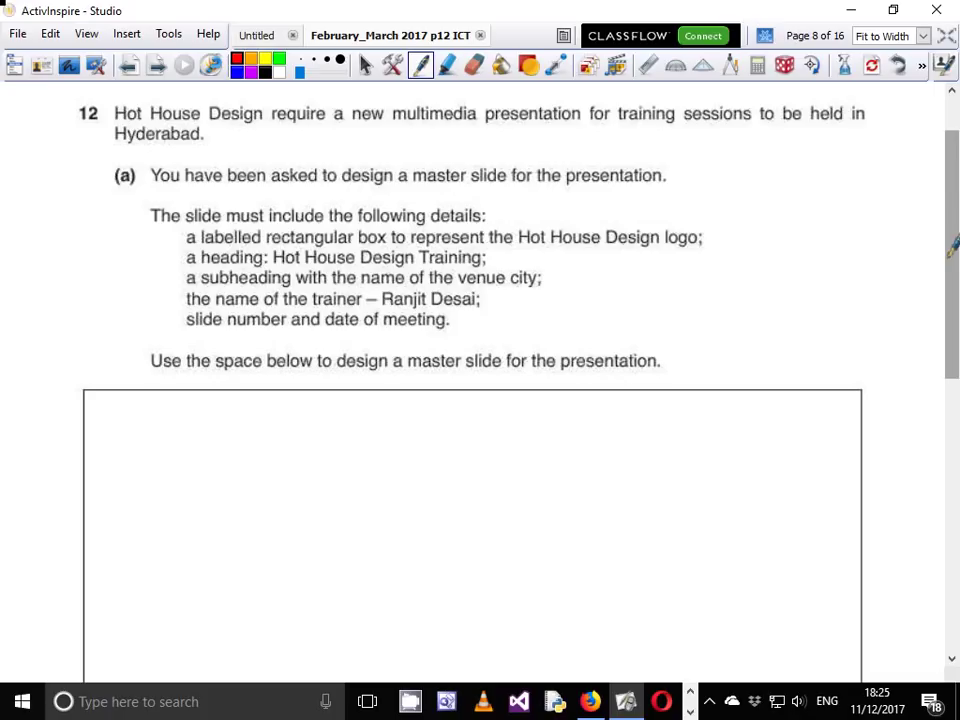
drag(105, 152, 200, 153)
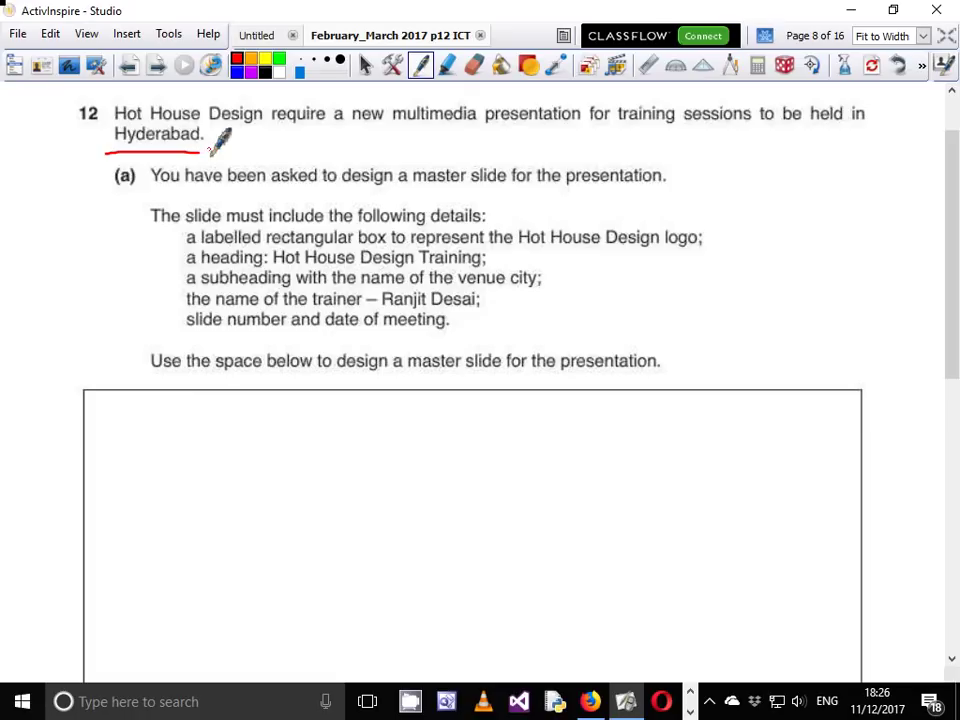
Bracket the required slide-details list in red and outline the slide's edges inside the answer box.
scroll(938, 370, down, 3)
scroll(938, 370, up, 1)
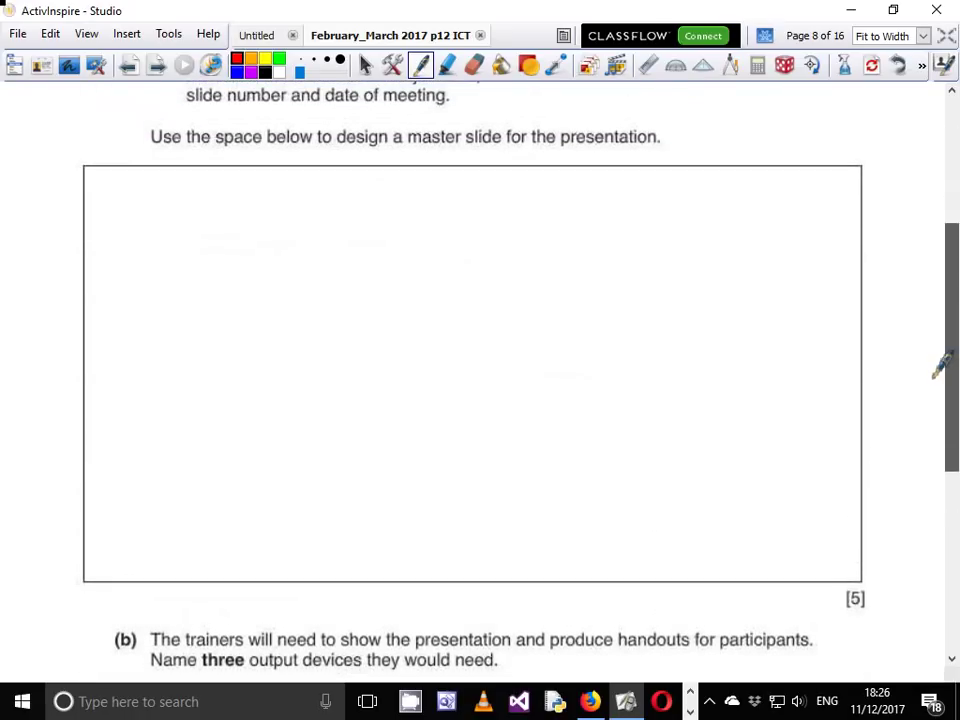
drag(940, 365, 940, 290)
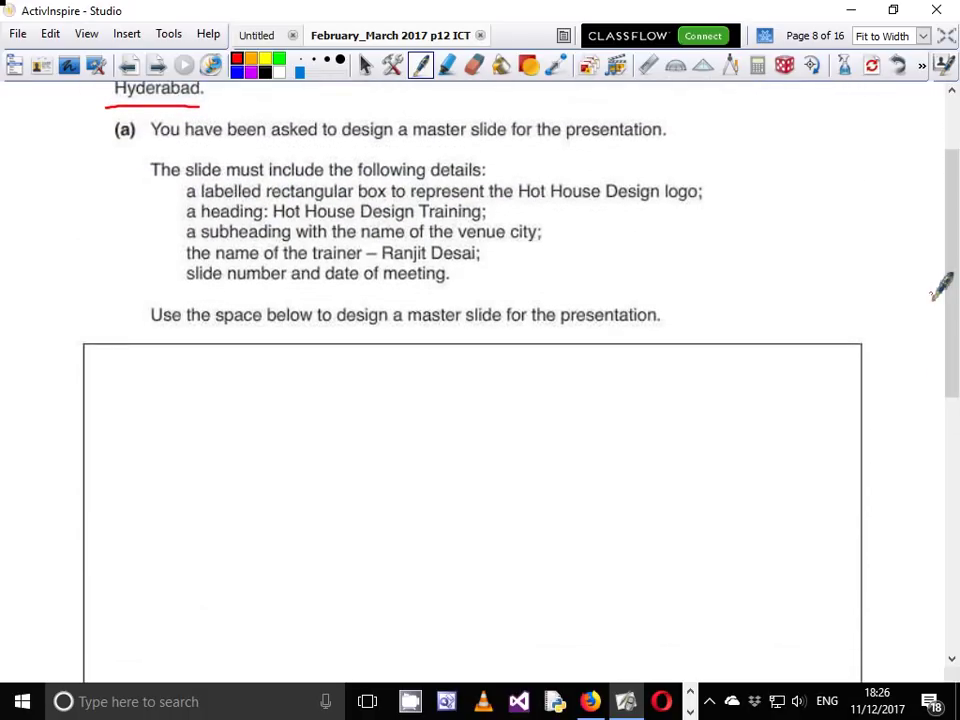
drag(143, 160, 175, 290)
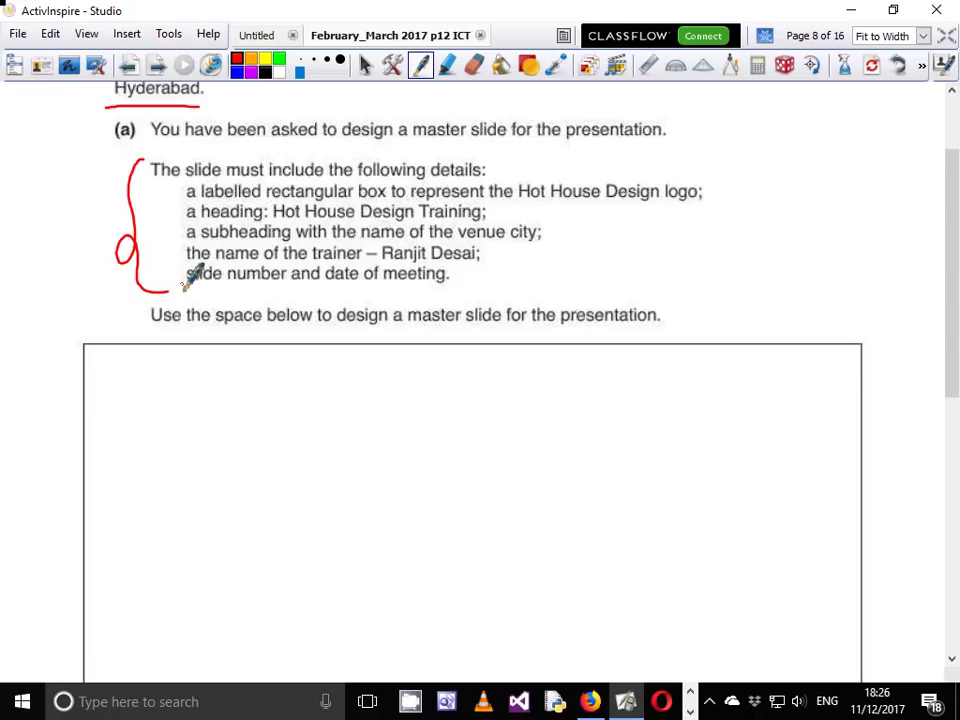
mouse_move(678, 356)
mouse_down()
mouse_move(852, 350)
mouse_move(851, 446)
mouse_move(670, 450)
mouse_move(710, 353)
mouse_move(733, 411)
mouse_move(784, 403)
mouse_move(776, 400)
mouse_up()
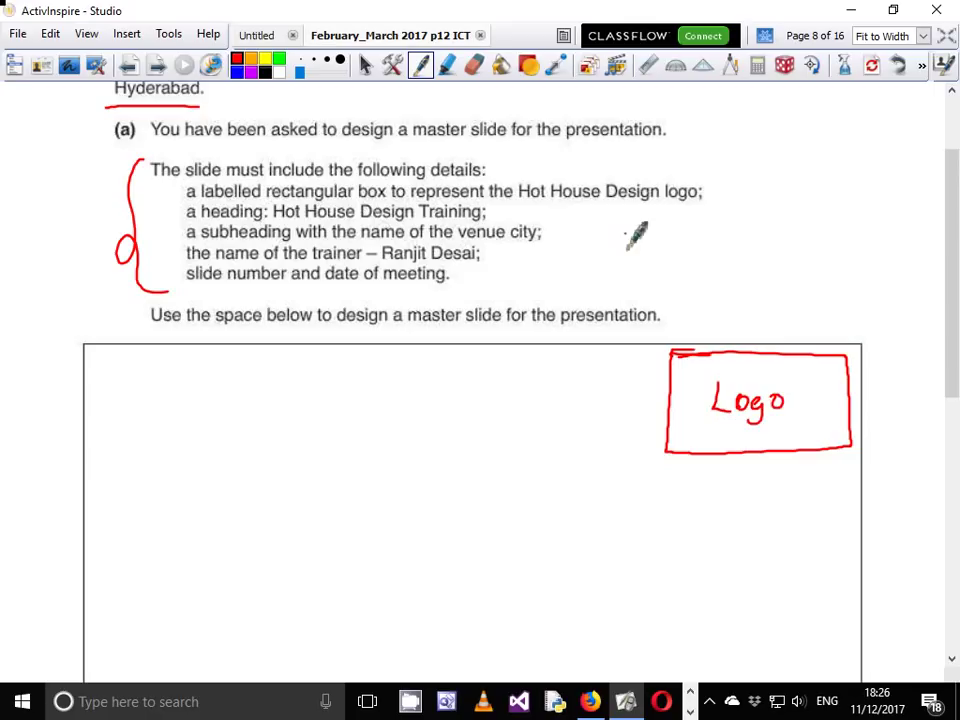
Write 'Draw these using a Ruler' beside the details list and retrace the Logo box's edges.
mouse_move(620, 224)
mouse_down()
mouse_move(636, 242)
mouse_move(694, 234)
mouse_move(739, 210)
mouse_move(761, 219)
mouse_move(782, 197)
mouse_move(787, 212)
mouse_move(853, 184)
mouse_move(868, 159)
mouse_move(897, 148)
mouse_move(912, 182)
mouse_up()
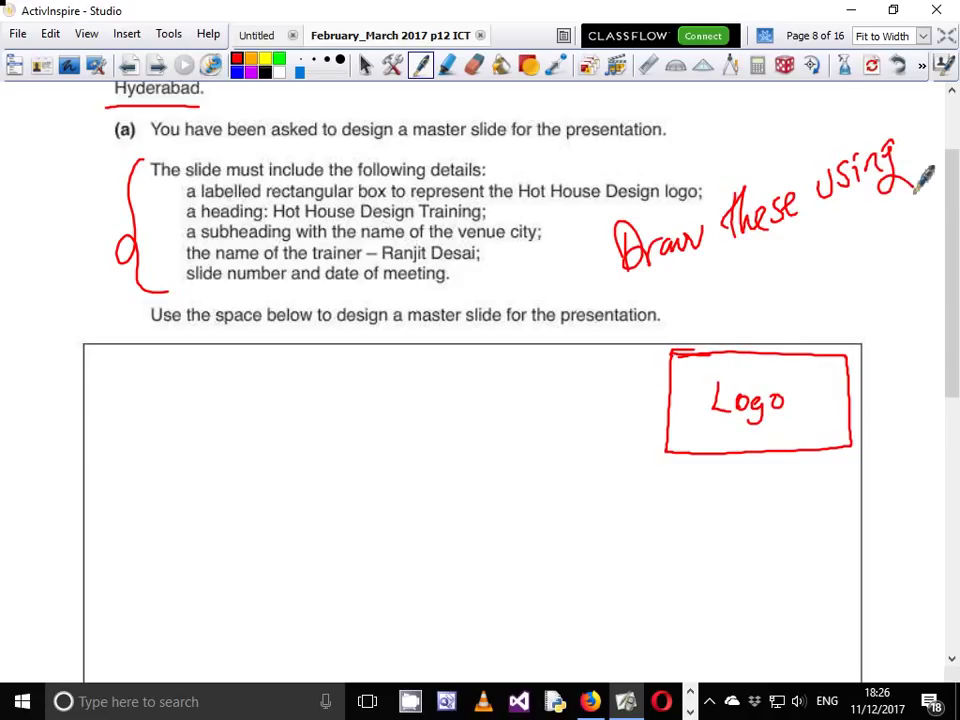
mouse_move(718, 286)
mouse_down()
mouse_move(722, 300)
mouse_move(836, 230)
mouse_up()
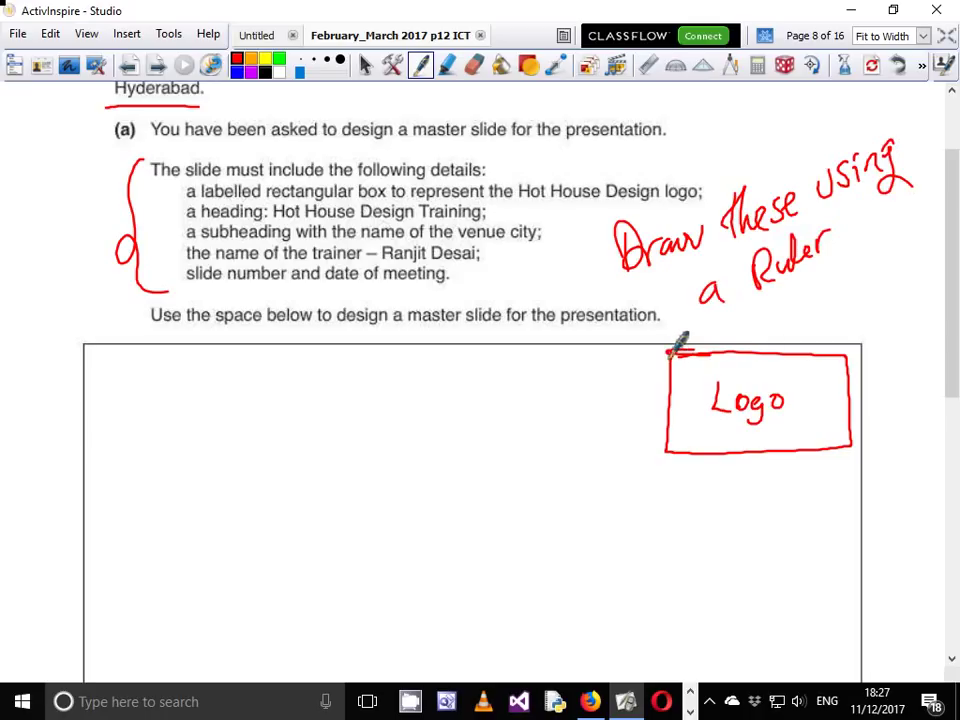
drag(688, 345, 681, 446)
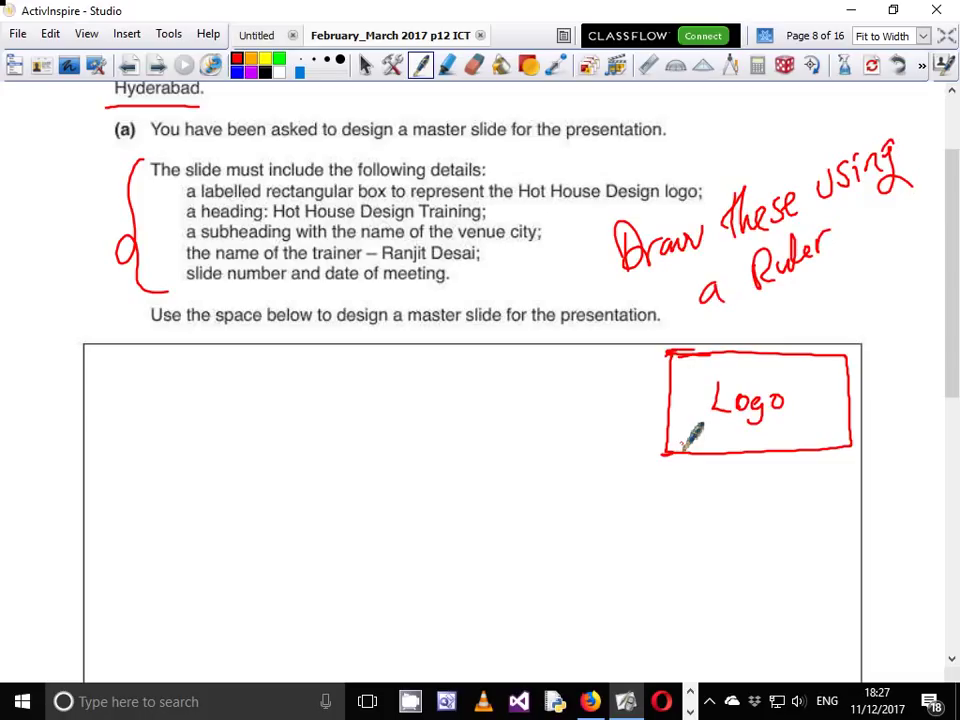
mouse_move(677, 454)
mouse_down()
mouse_move(834, 452)
mouse_move(855, 439)
mouse_move(846, 404)
mouse_up()
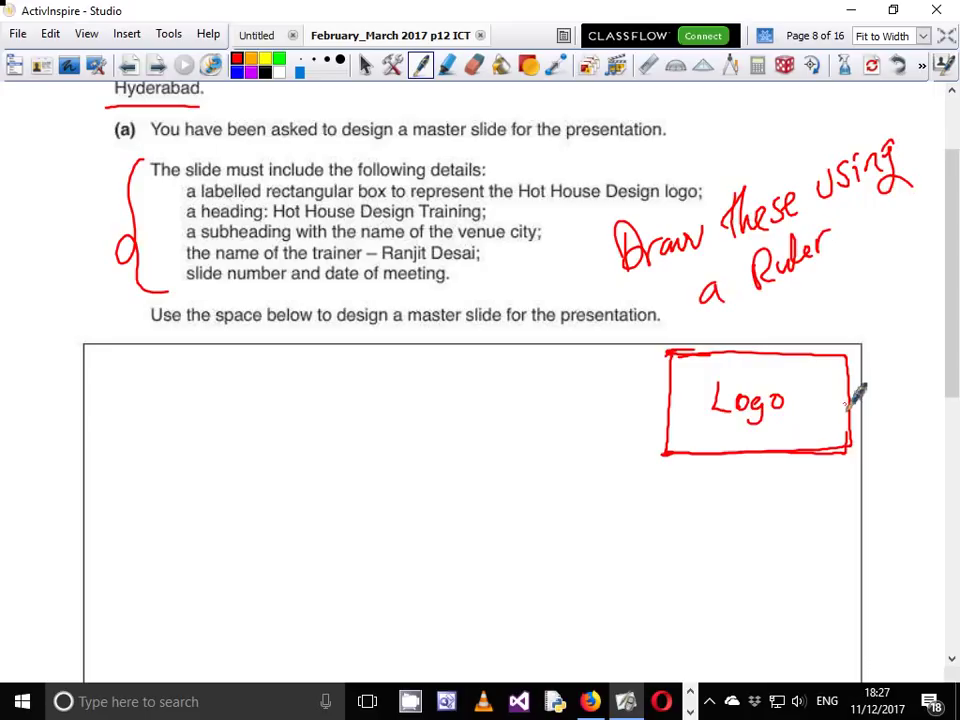
Erase a false start in the slide box and return to the red Pen.
mouse_move(110, 378)
mouse_down()
mouse_move(111, 426)
mouse_move(127, 426)
mouse_move(128, 400)
mouse_move(162, 380)
mouse_move(171, 422)
mouse_move(143, 390)
mouse_move(110, 421)
mouse_move(128, 424)
mouse_up()
click(474, 65)
click(420, 65)
Handwrite 'Hot House Design Training' in red across the top of the design box.
mouse_move(108, 395)
mouse_down()
mouse_move(145, 380)
mouse_move(166, 425)
mouse_up()
mouse_move(155, 386)
mouse_down()
mouse_move(177, 384)
mouse_move(207, 428)
mouse_up()
mouse_move(214, 365)
mouse_down()
mouse_move(217, 425)
mouse_move(218, 394)
mouse_move(272, 424)
mouse_up()
drag(288, 412, 300, 420)
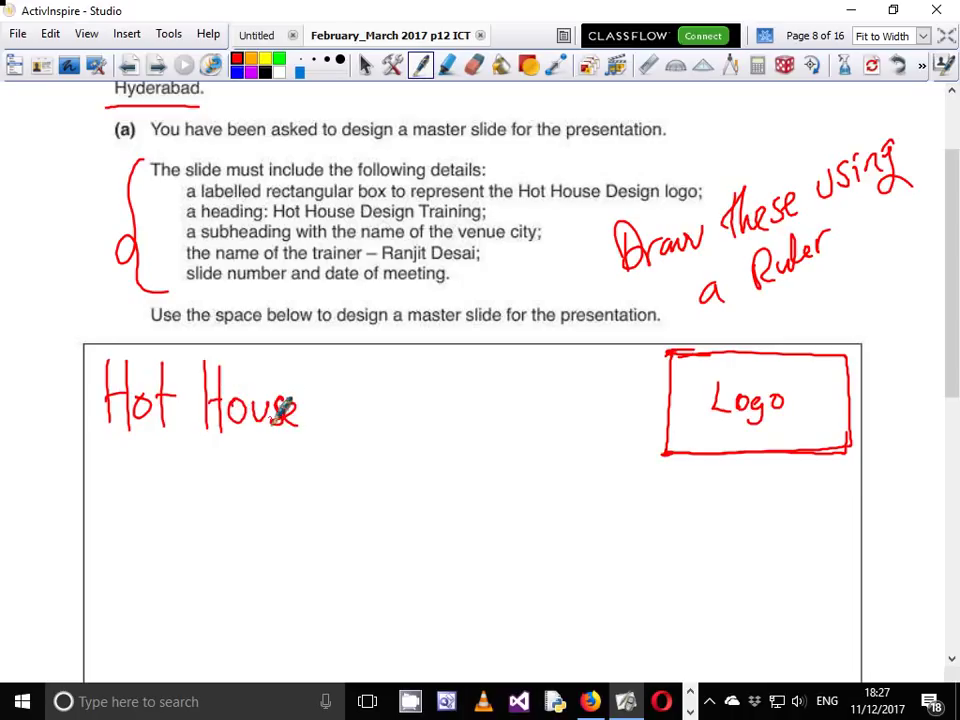
drag(328, 370, 331, 435)
mouse_move(319, 366)
mouse_down()
mouse_move(333, 432)
mouse_move(420, 430)
mouse_move(428, 452)
mouse_up()
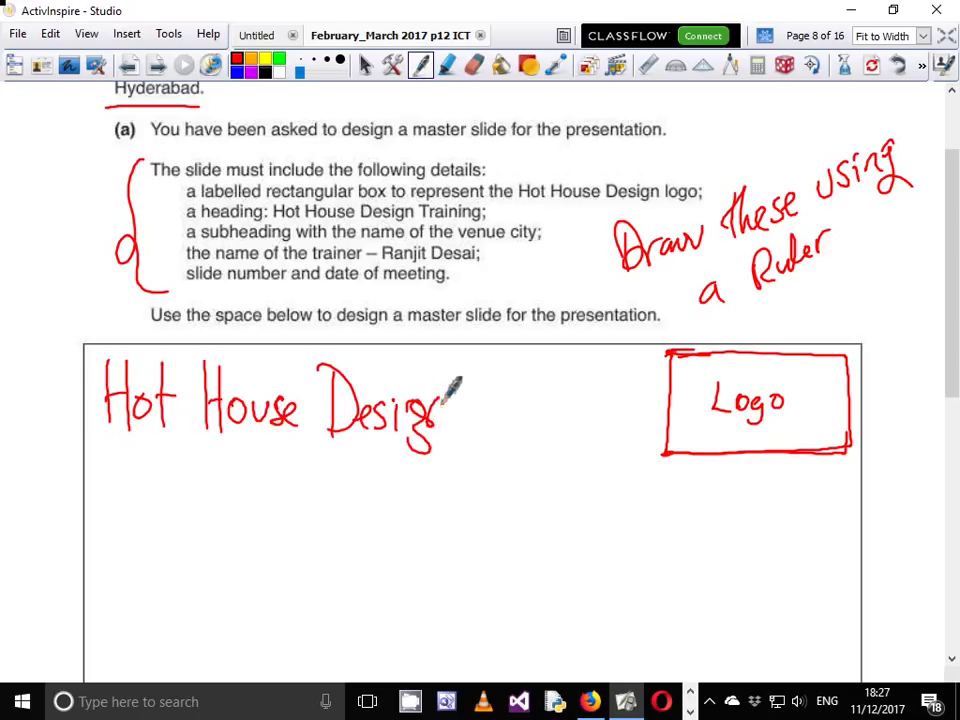
drag(425, 405, 445, 428)
mouse_move(490, 362)
mouse_down()
mouse_move(490, 428)
mouse_move(500, 358)
mouse_up()
mouse_move(505, 428)
mouse_down()
mouse_move(510, 410)
mouse_move(524, 406)
mouse_move(541, 430)
mouse_move(606, 428)
mouse_move(628, 460)
mouse_up()
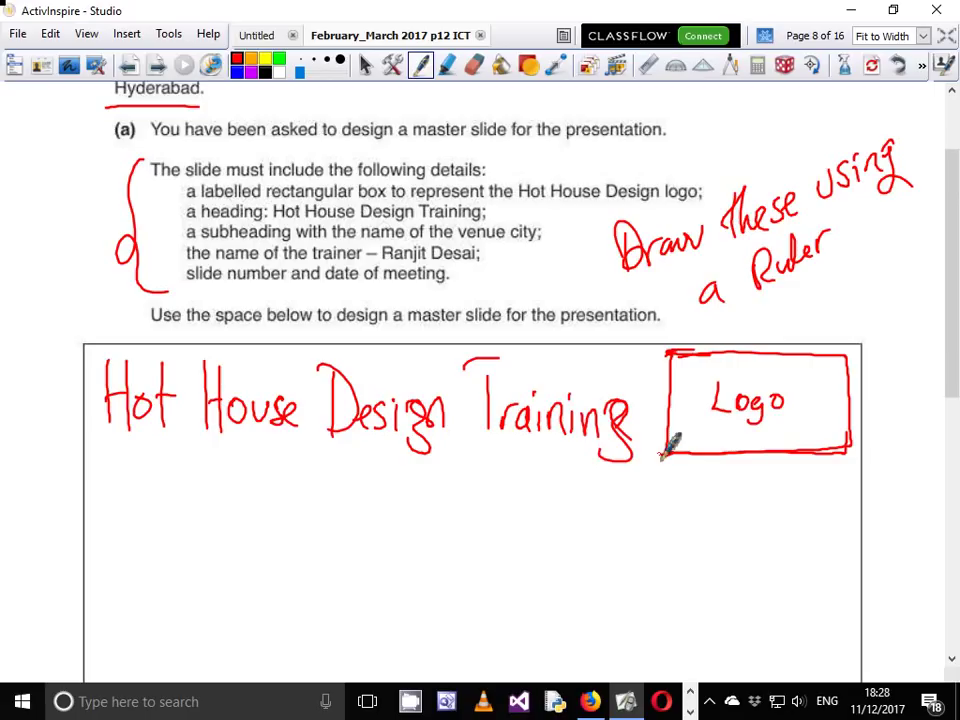
Underline 'held in' in the question and write 'Venue City: Hyderabad' beneath the heading.
scroll(670, 445, up, 3)
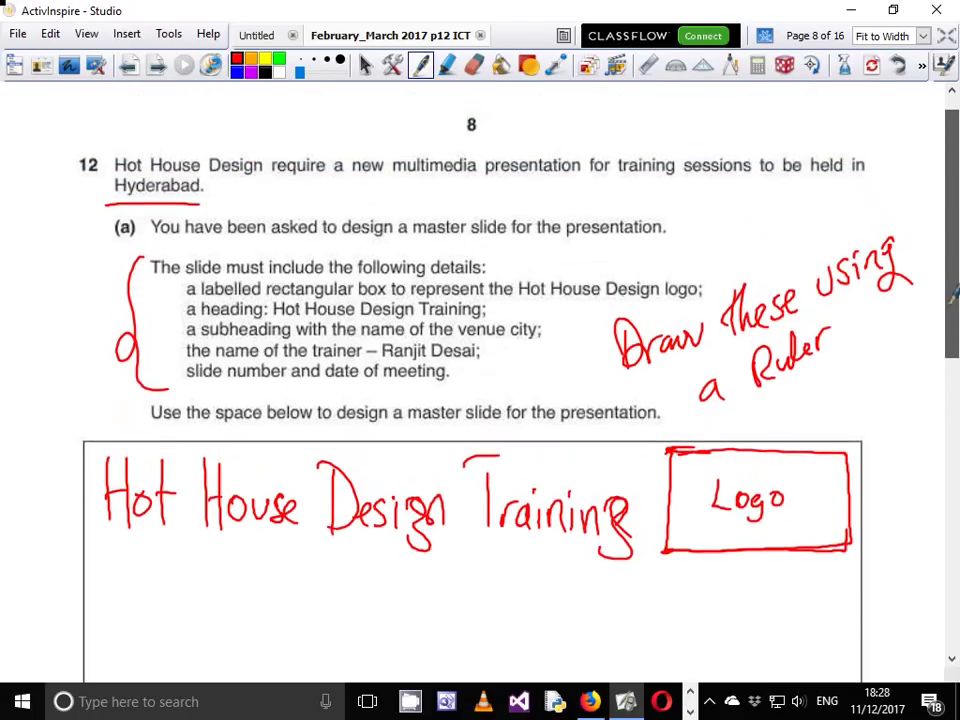
drag(806, 184, 880, 183)
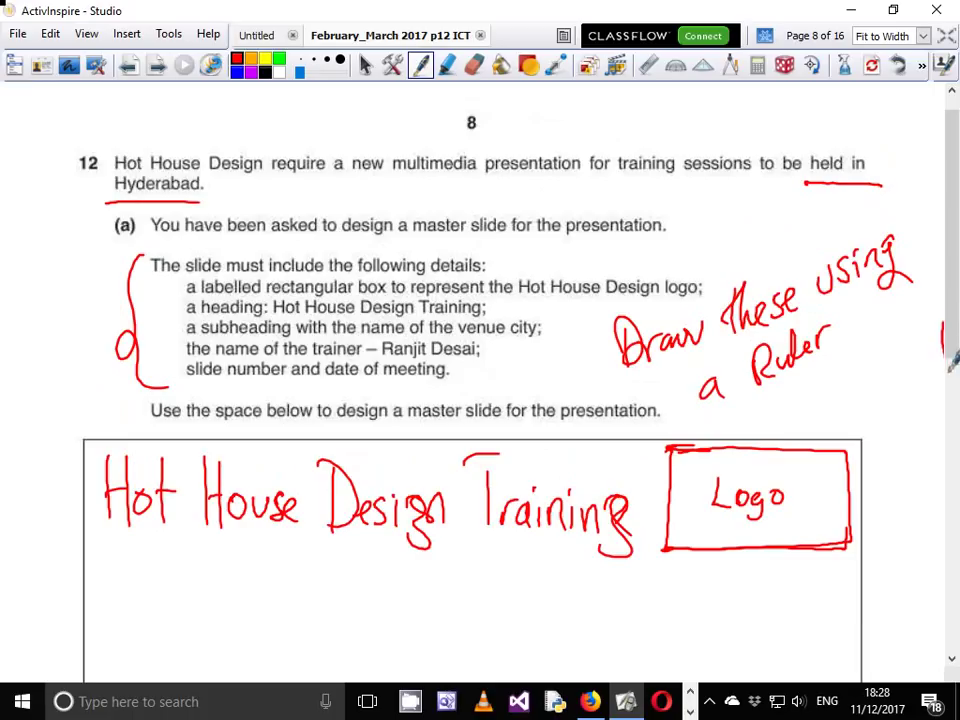
drag(953, 305, 953, 395)
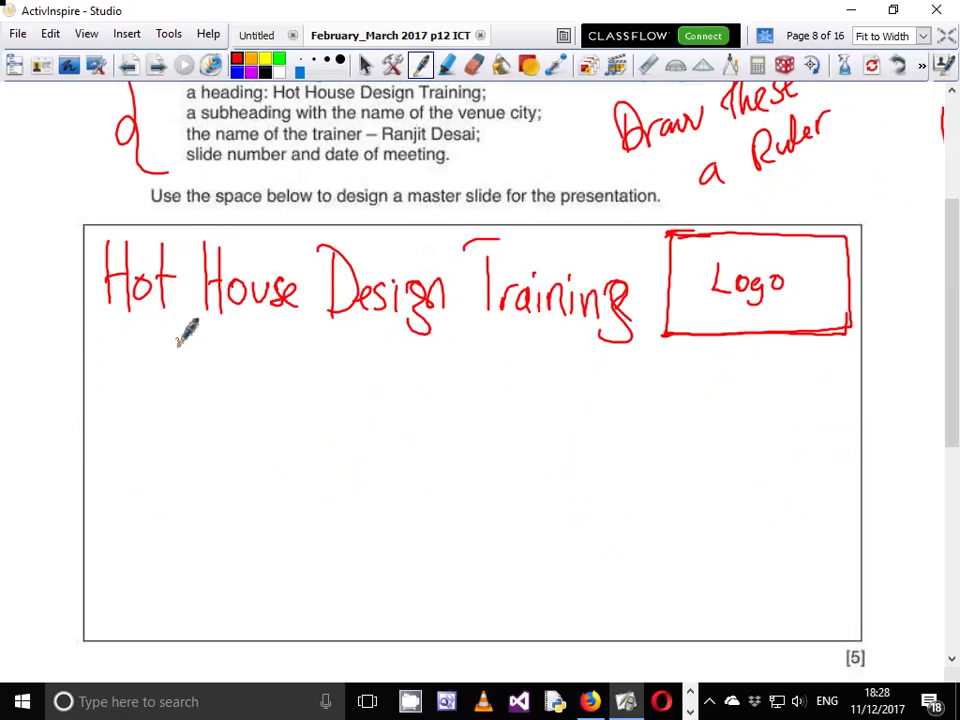
mouse_move(160, 338)
mouse_down()
mouse_move(226, 350)
mouse_move(283, 343)
mouse_move(346, 366)
mouse_move(433, 341)
mouse_move(485, 366)
mouse_up()
click(311, 344)
click(311, 360)
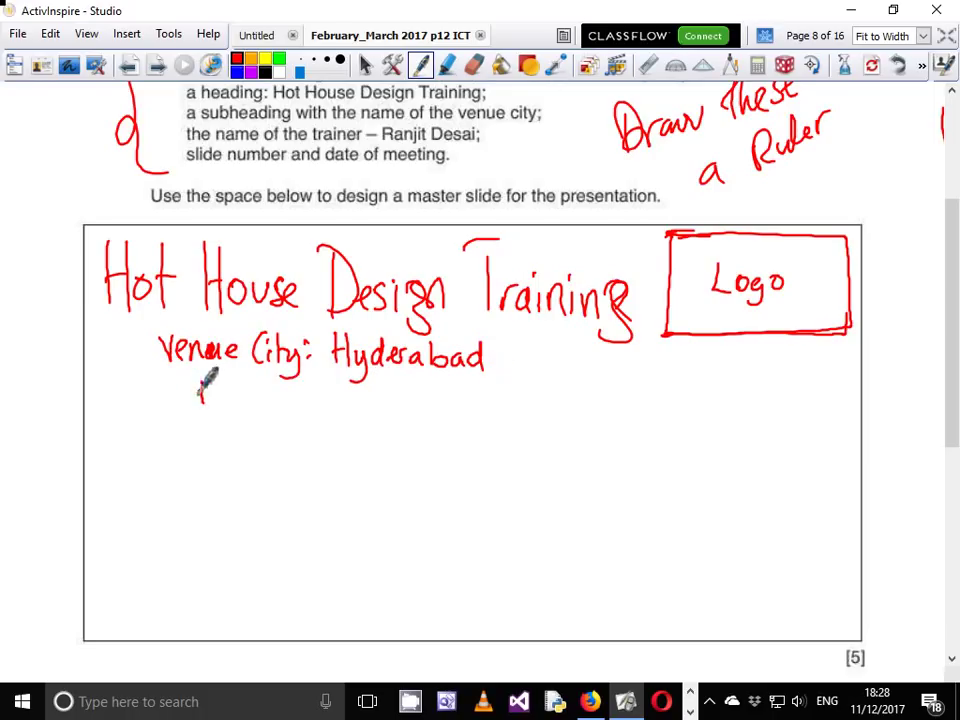
Write a 'Trainer :' line with the trainer's name below the venue line.
drag(188, 382, 212, 381)
drag(200, 382, 201, 404)
mouse_move(212, 404)
mouse_down()
mouse_move(228, 392)
mouse_move(282, 404)
mouse_move(292, 390)
mouse_move(396, 406)
mouse_move(400, 428)
mouse_move(432, 395)
mouse_move(515, 410)
mouse_up()
click(314, 400)
click(313, 394)
click(407, 389)
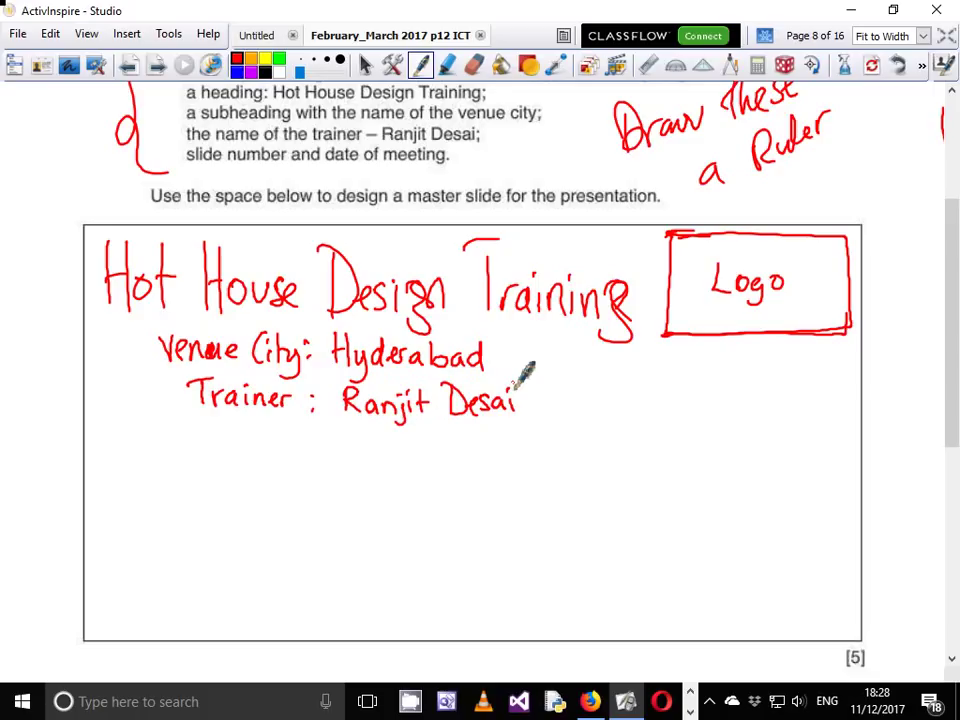
Draw a '#' slide-number mark at the bottom-right of the design box.
scroll(513, 387, down, 5)
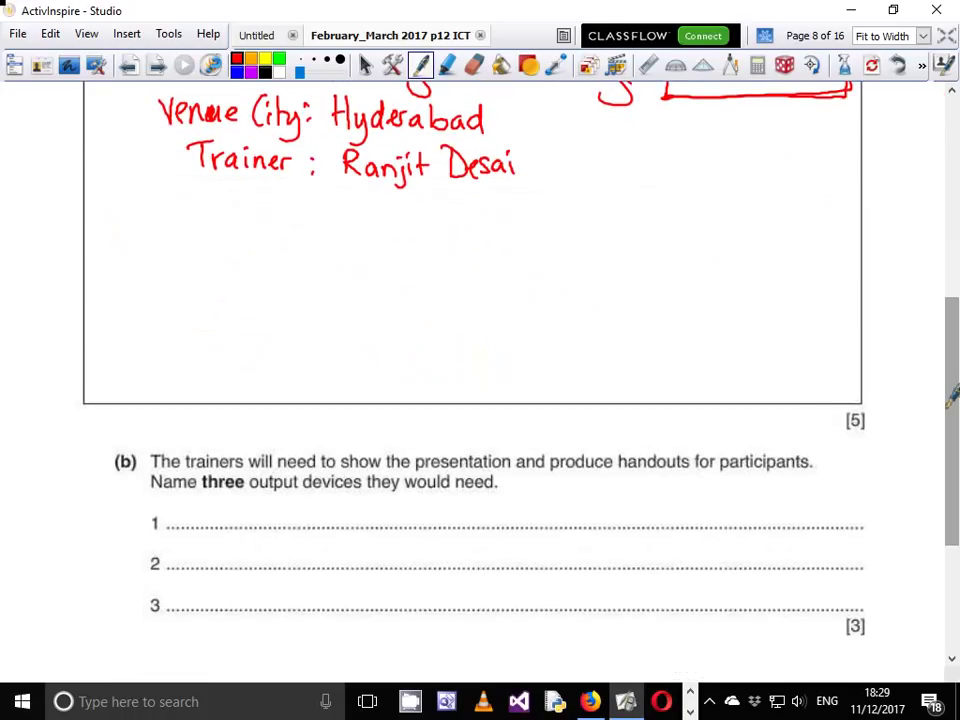
mouse_move(806, 351)
mouse_down()
mouse_move(794, 399)
mouse_move(822, 364)
mouse_up()
drag(787, 386, 824, 379)
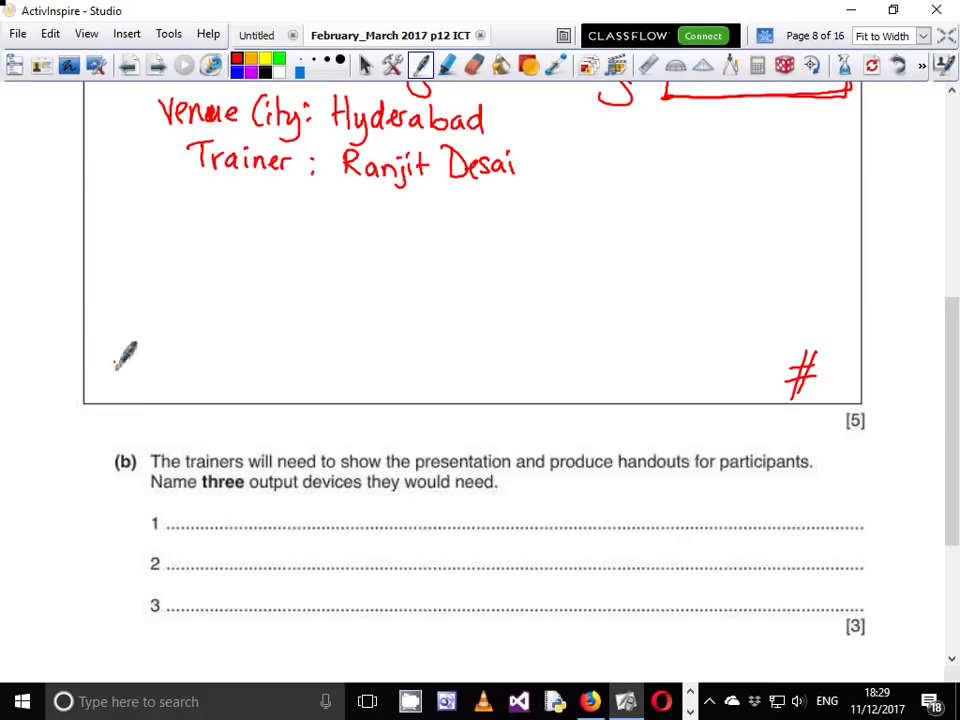
Write the date '11/12/2017' at the design box's bottom-left.
drag(115, 362, 113, 396)
mouse_move(125, 360)
mouse_down()
mouse_move(127, 396)
mouse_move(163, 338)
mouse_move(167, 392)
mouse_up()
mouse_move(174, 370)
mouse_down()
mouse_move(188, 390)
mouse_move(214, 338)
mouse_move(228, 393)
mouse_move(238, 375)
mouse_move(257, 391)
mouse_up()
drag(265, 372, 271, 390)
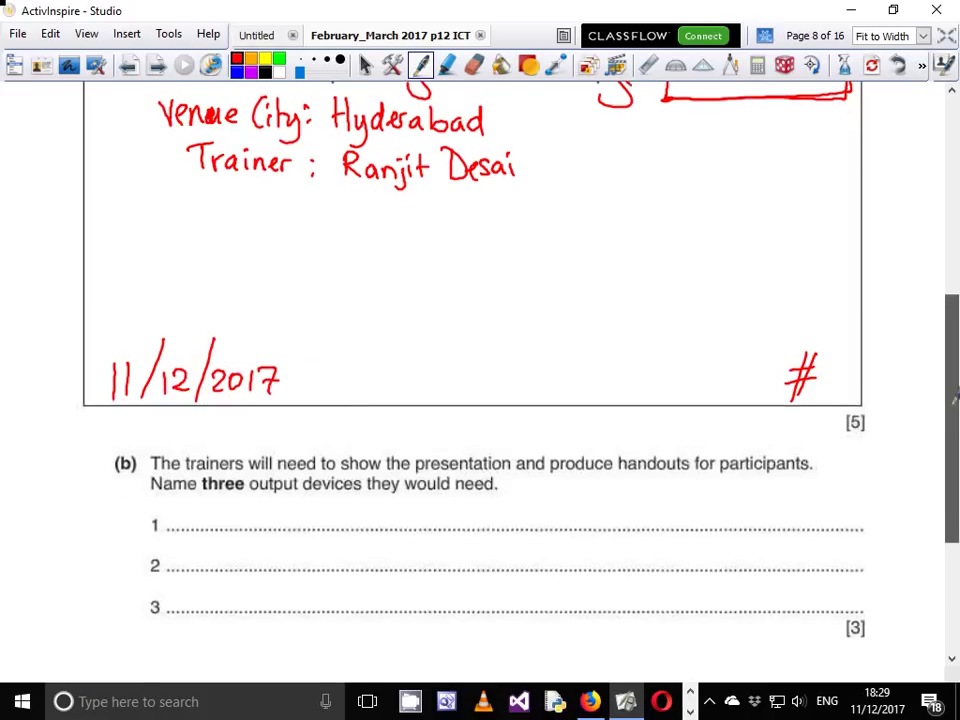
drag(948, 395, 946, 274)
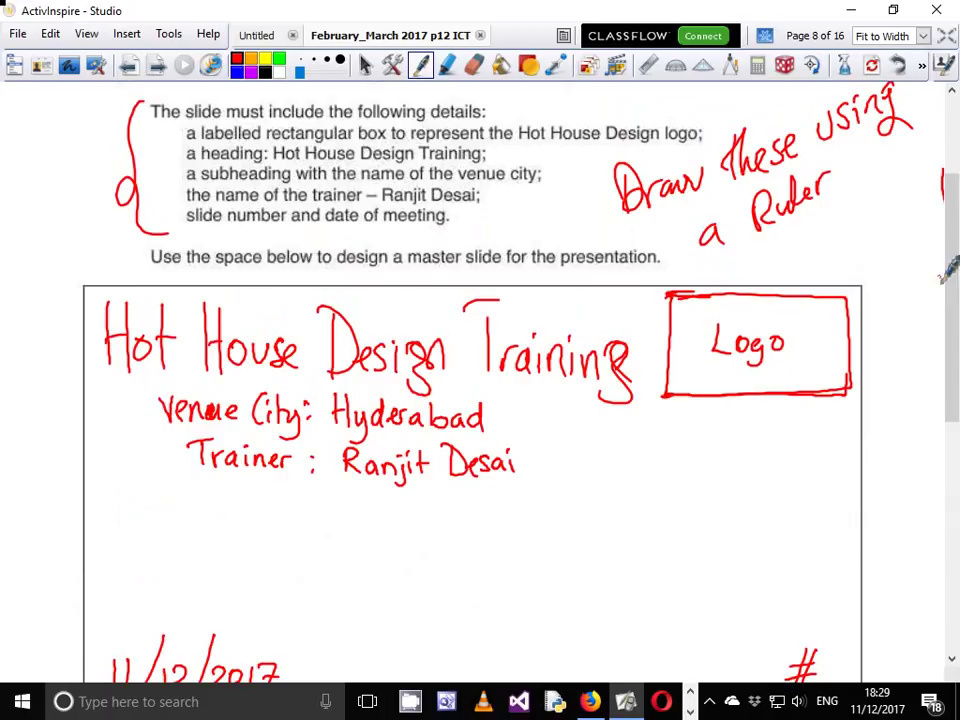
Tick the covered slide details in the requirements list and add a small dot after Hyderabad.
drag(540, 118, 558, 112)
drag(488, 153, 533, 157)
mouse_move(488, 196)
mouse_down()
mouse_move(505, 190)
mouse_move(508, 205)
mouse_up()
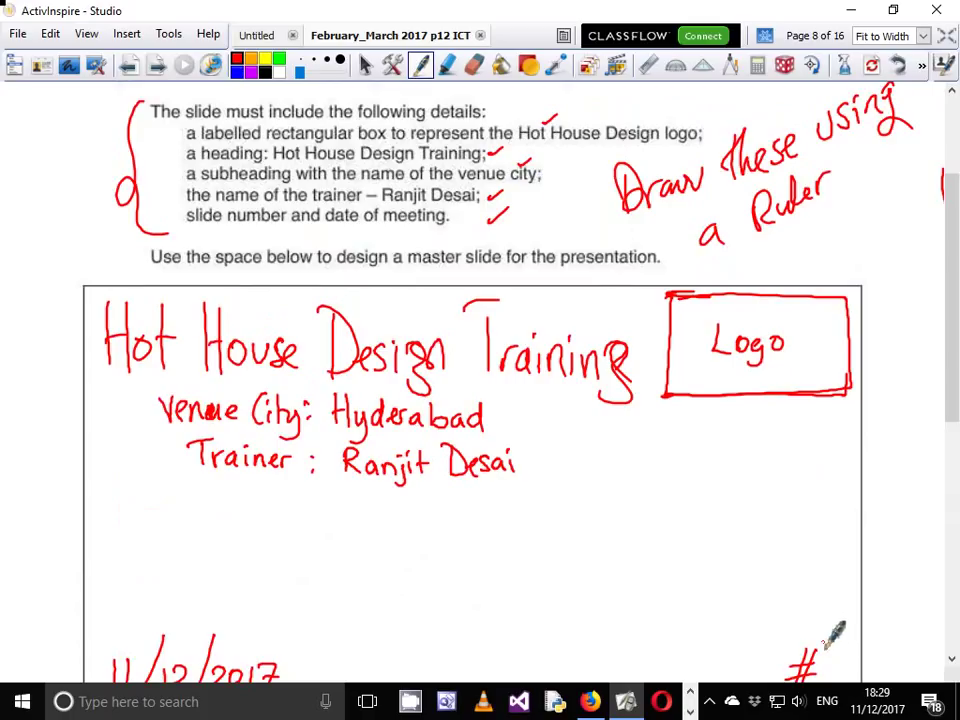
click(750, 409)
click(500, 421)
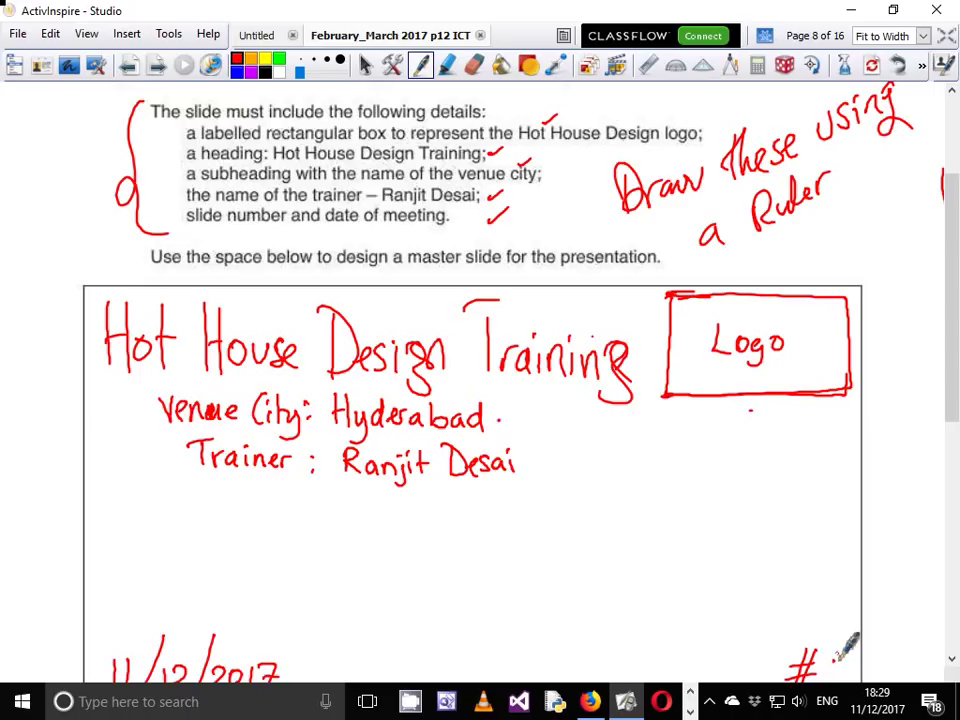
Write Projector, Monitor and Speakers on answer lines 1–3 of part (b).
scroll(953, 468, down, 5)
drag(953, 468, 953, 535)
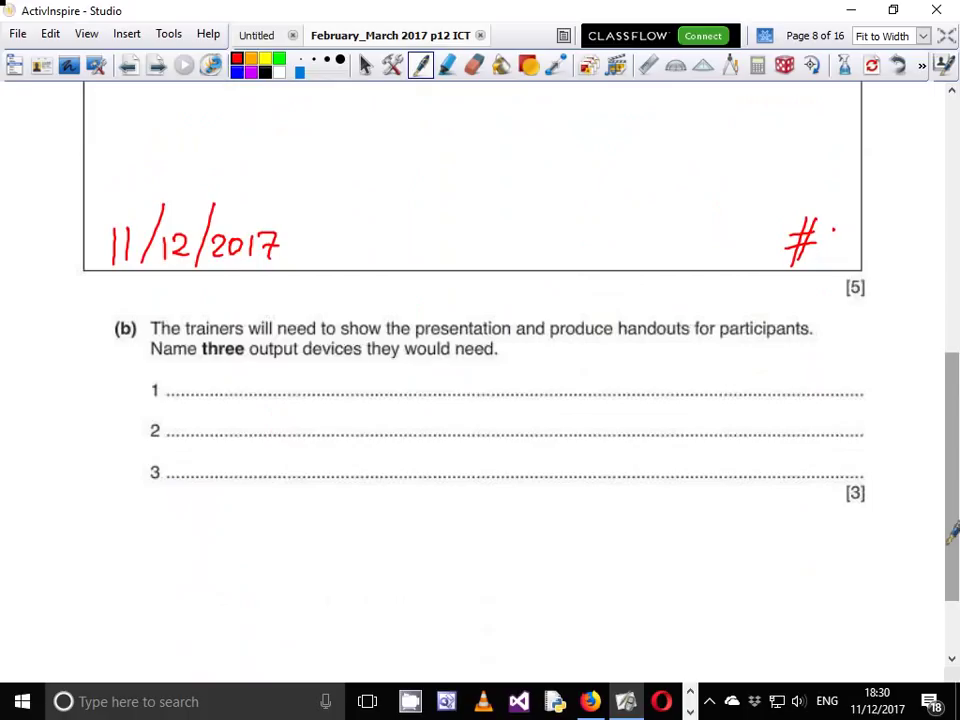
mouse_move(180, 362)
mouse_down()
mouse_move(272, 381)
mouse_move(325, 368)
mouse_up()
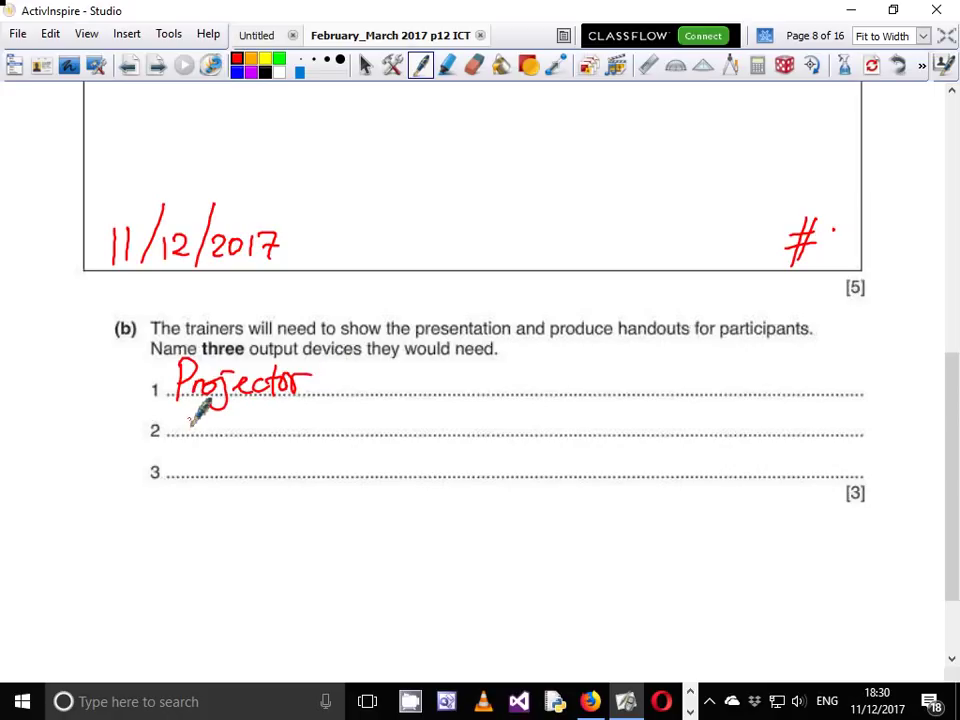
mouse_move(188, 422)
mouse_down()
mouse_move(246, 420)
mouse_move(264, 430)
mouse_move(285, 400)
mouse_move(300, 426)
mouse_move(331, 407)
mouse_up()
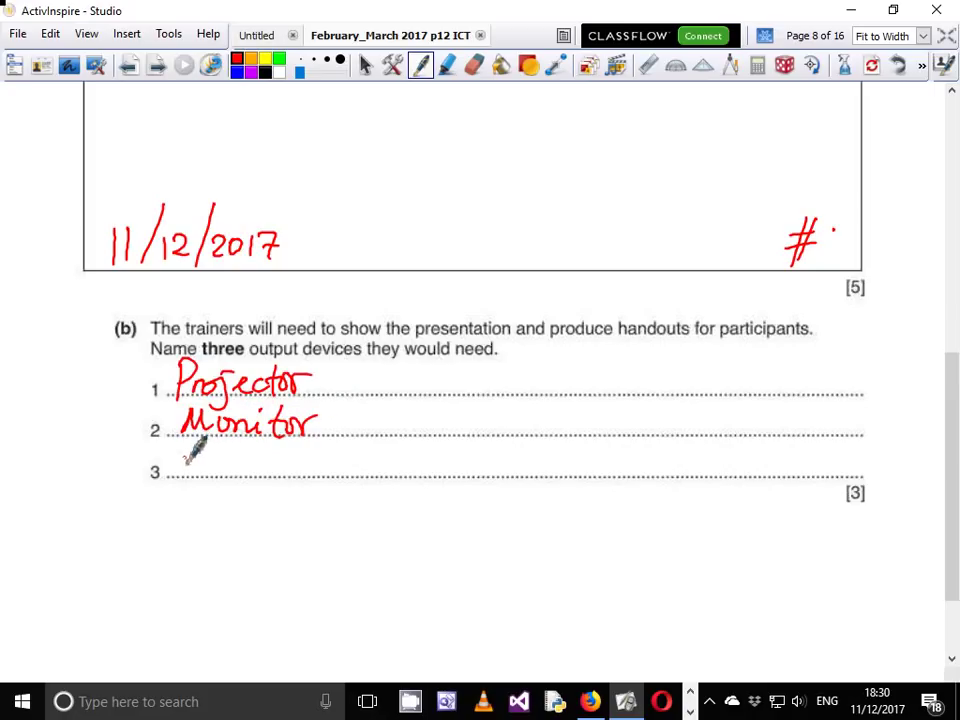
mouse_move(186, 456)
mouse_down()
mouse_move(199, 505)
mouse_move(221, 463)
mouse_move(311, 463)
mouse_up()
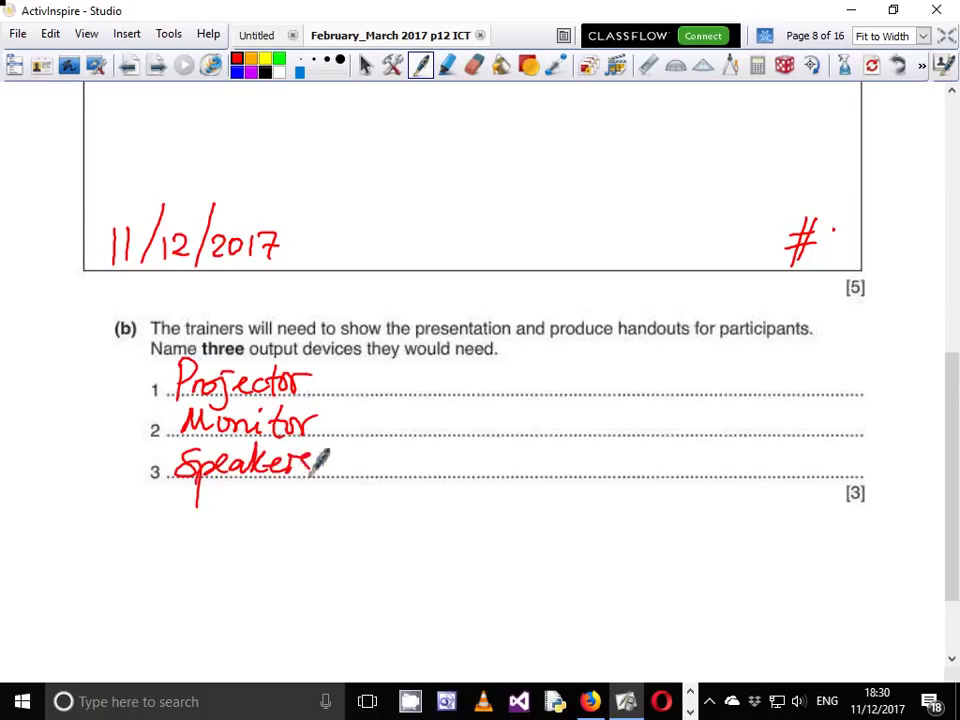
Underline 'produce handouts' in the question and add '4. Printing' as a fourth answer.
drag(159, 506, 168, 523)
drag(164, 508, 165, 534)
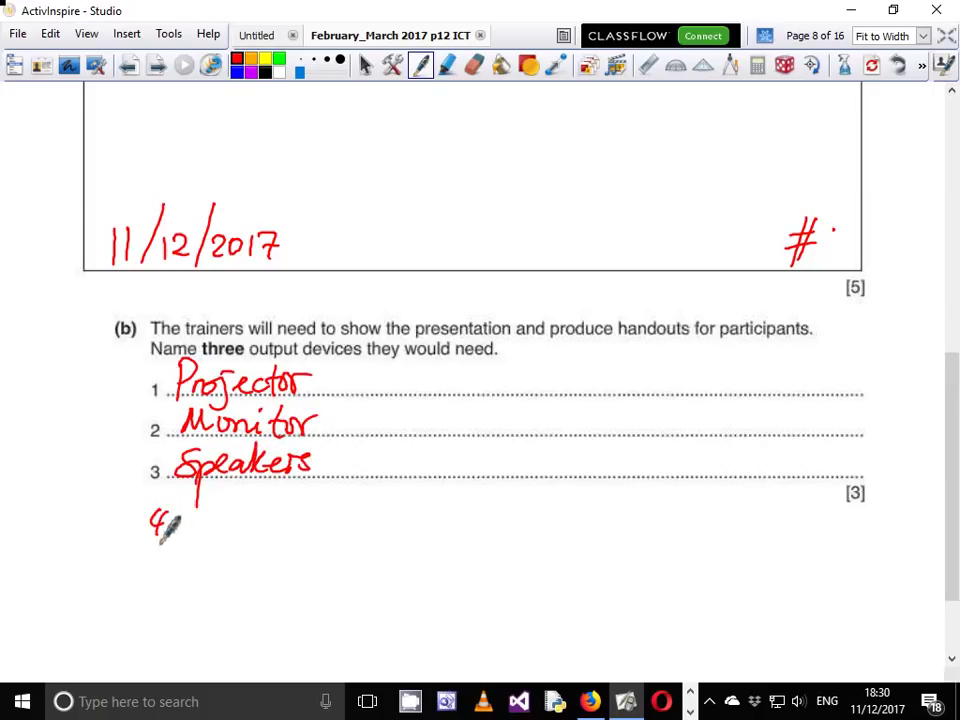
click(171, 531)
drag(592, 340, 700, 342)
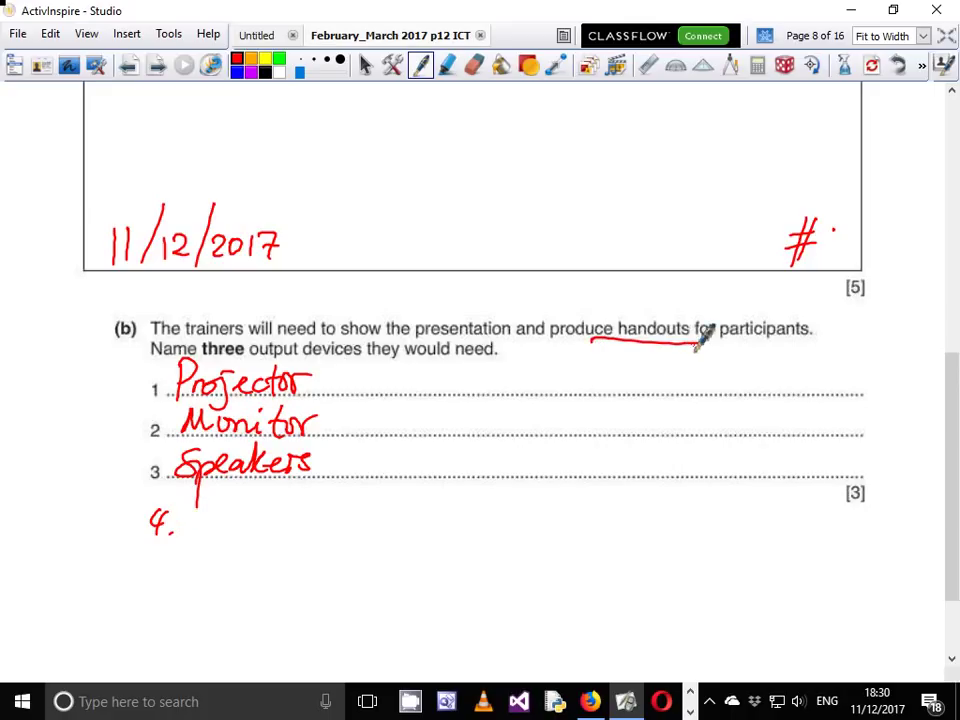
mouse_move(189, 512)
mouse_down()
mouse_move(190, 540)
mouse_move(204, 524)
mouse_move(237, 540)
mouse_up()
mouse_move(241, 528)
mouse_down()
mouse_move(255, 540)
mouse_move(285, 521)
mouse_move(304, 523)
mouse_move(326, 544)
mouse_move(352, 548)
mouse_up()
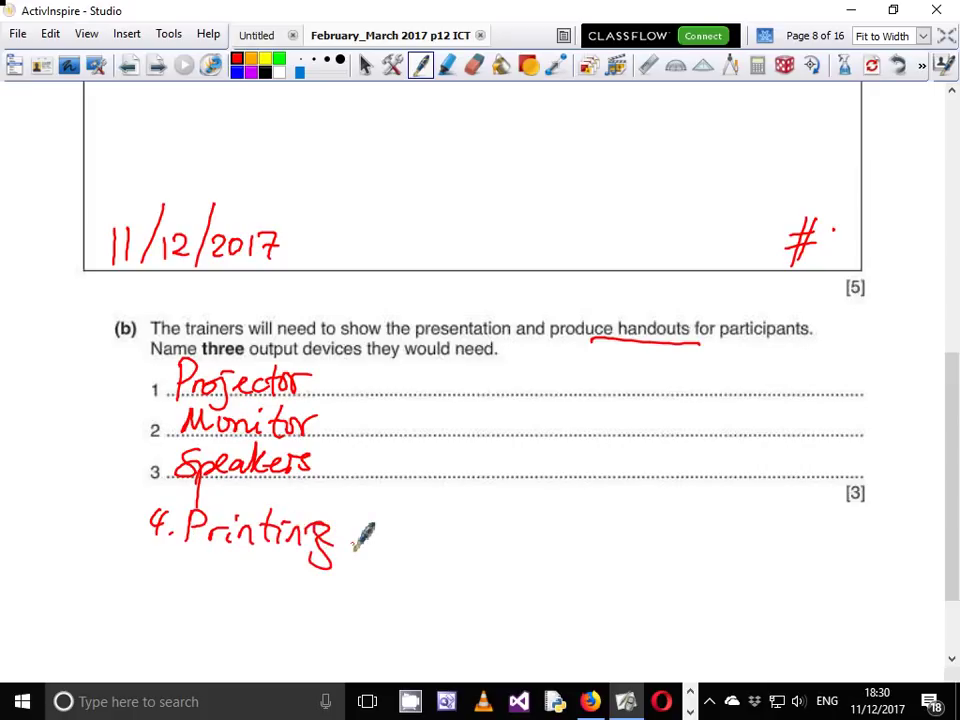